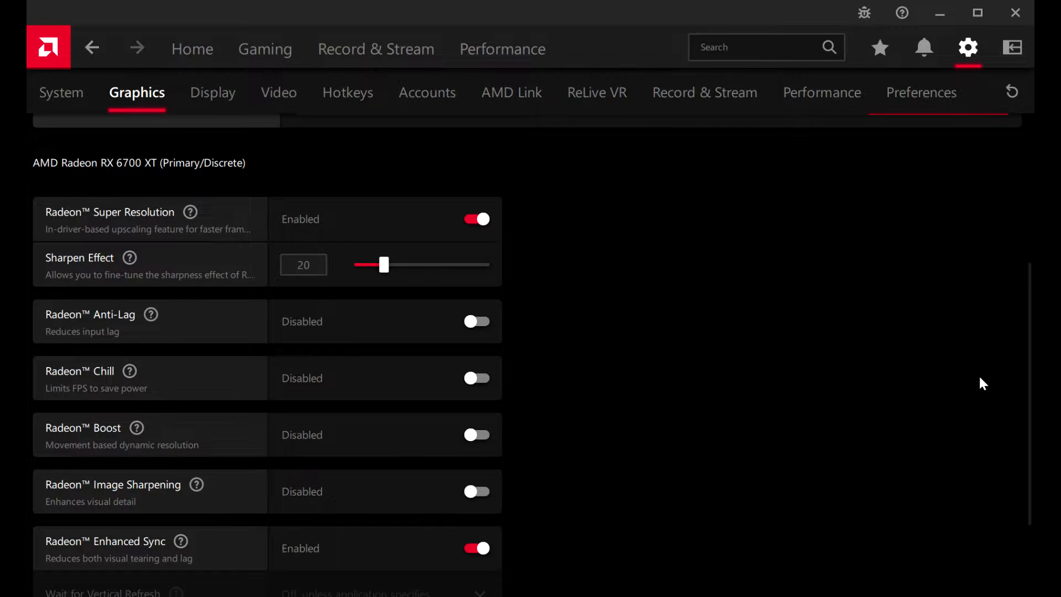
Open the system settings and check for updates to the AMD graphics software.
click(62, 93)
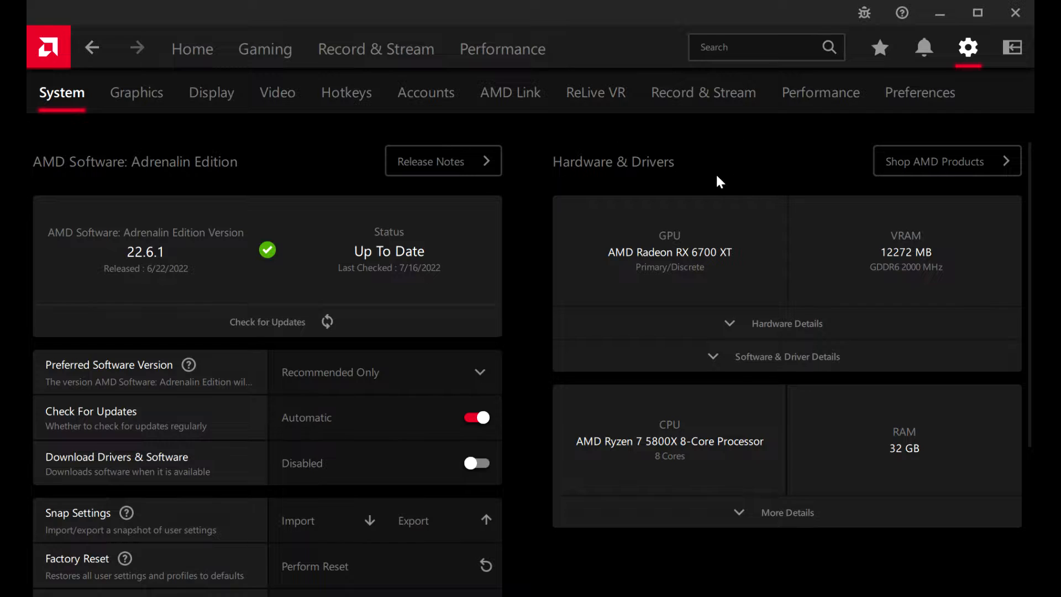
click(329, 322)
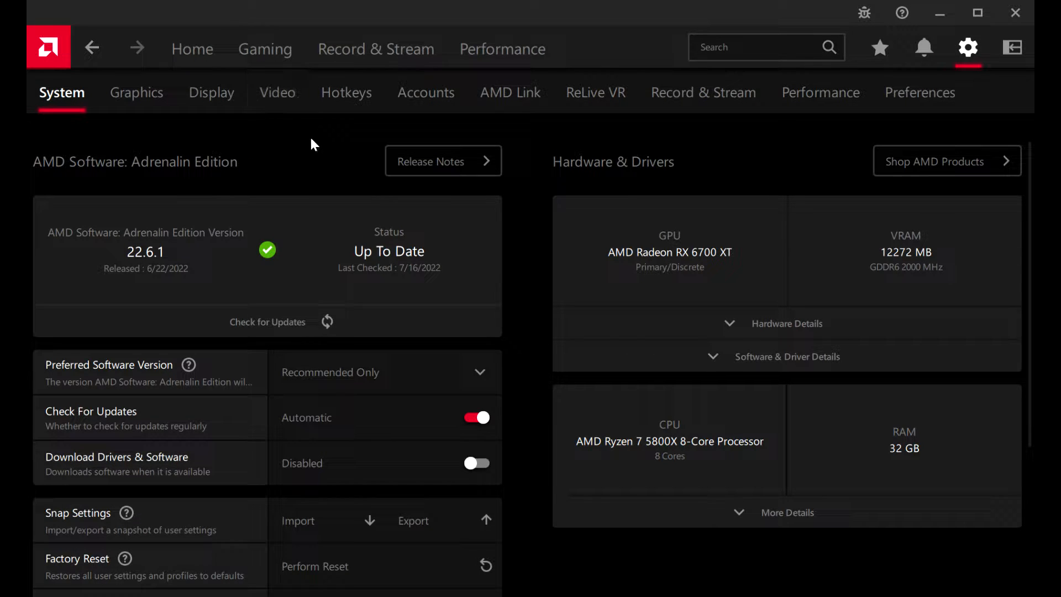
scroll(311, 167, down, 3)
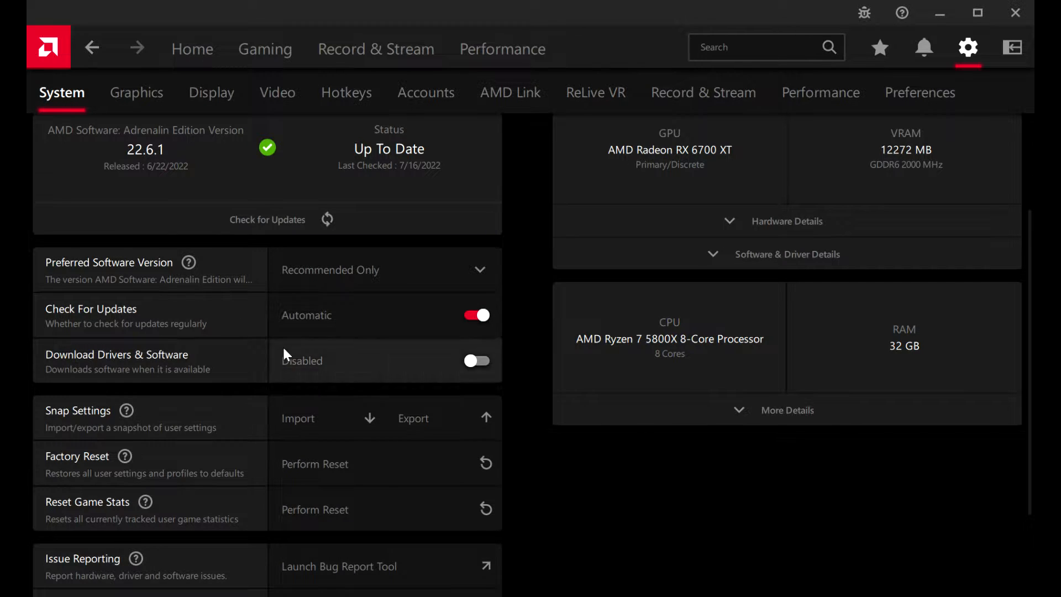
scroll(381, 204, up, 3)
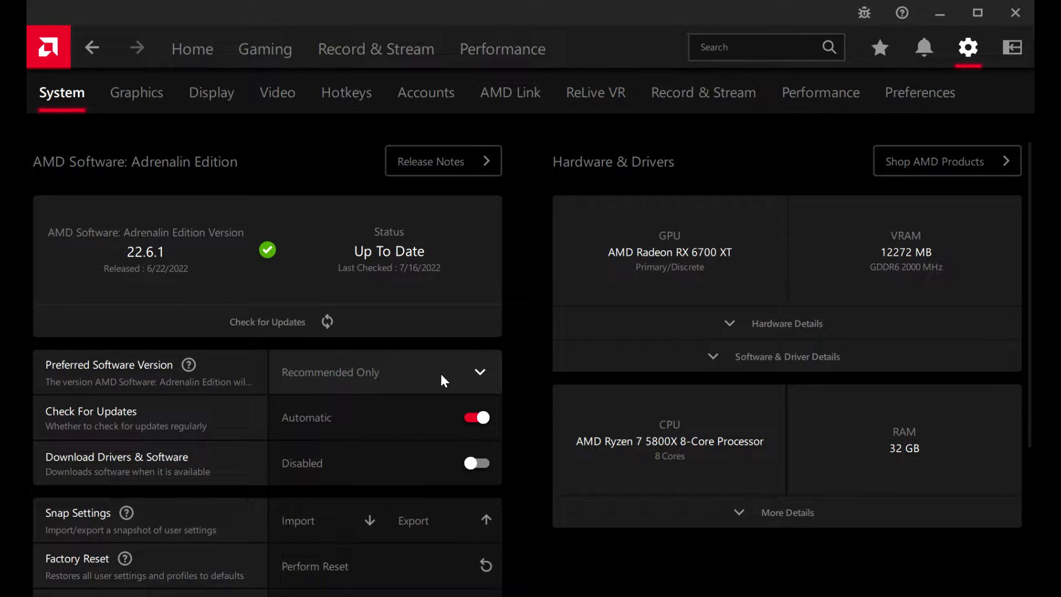
Examine the choices for Preferred Software Version and look through the remaining system settings.
click(480, 374)
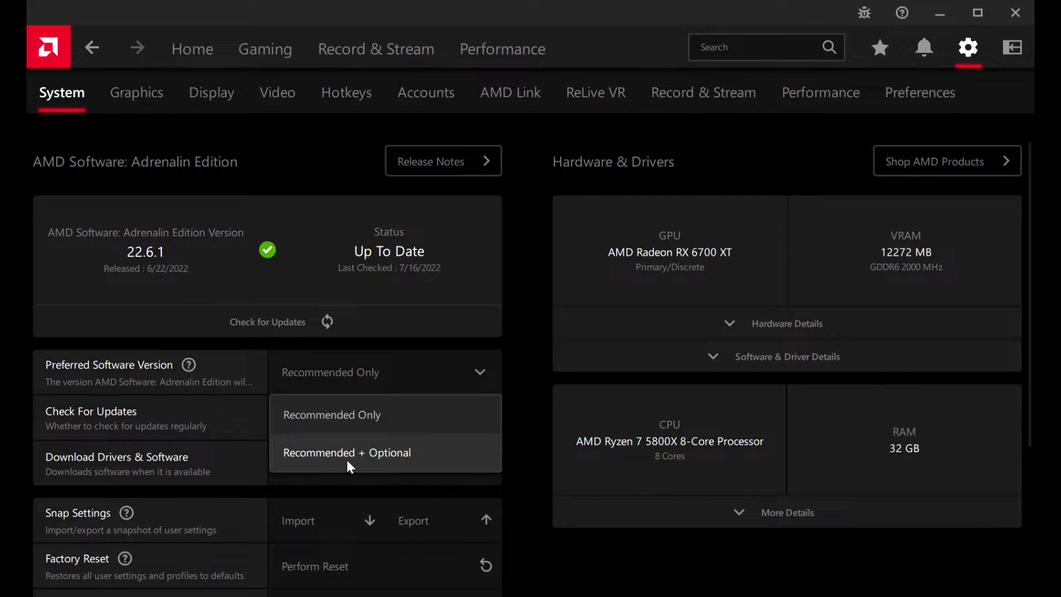
click(479, 372)
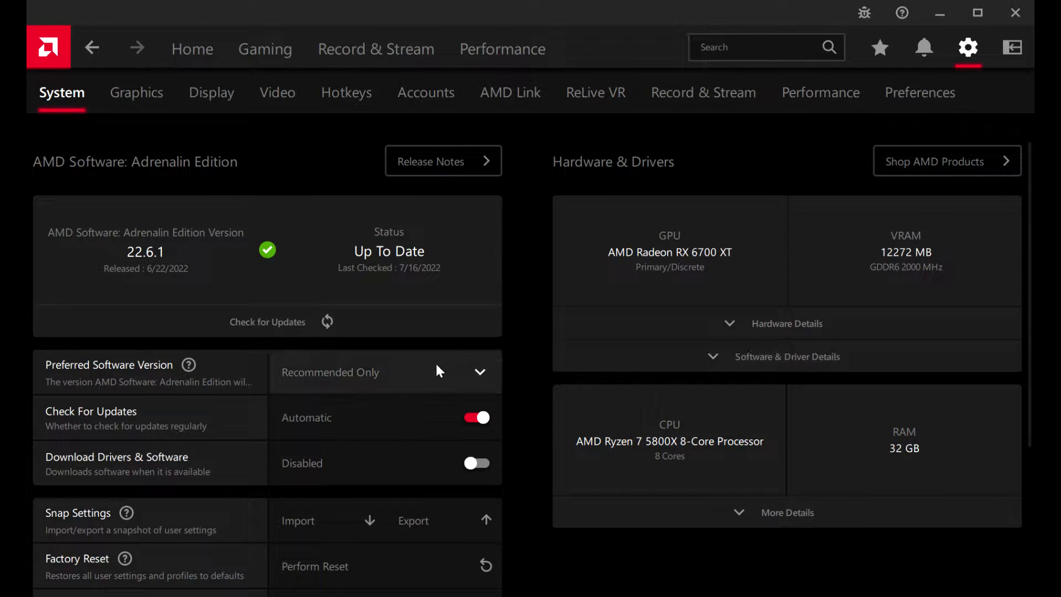
scroll(270, 376, down, 4)
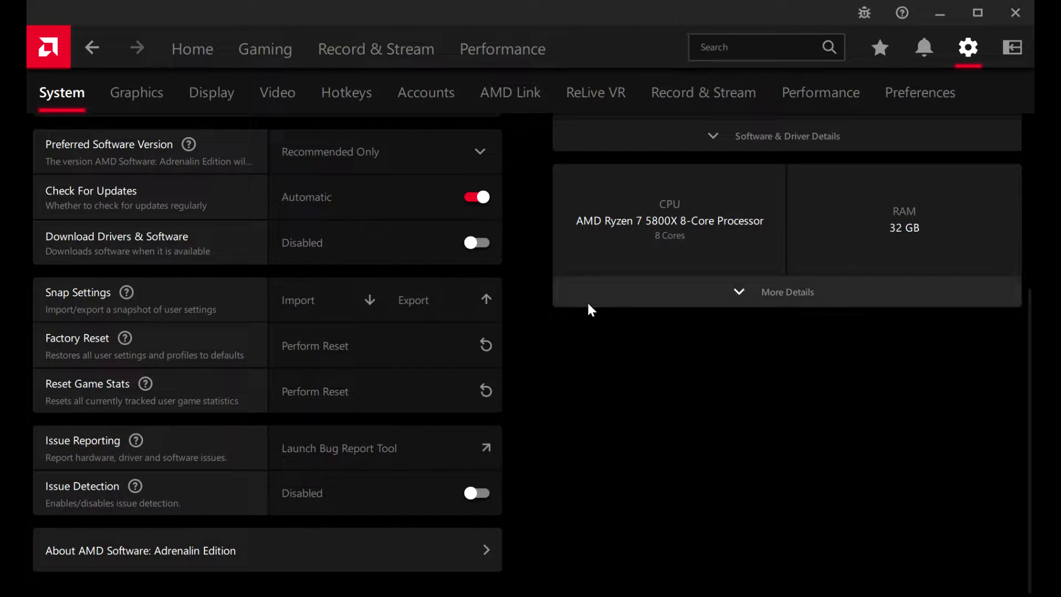
scroll(412, 360, up, 4)
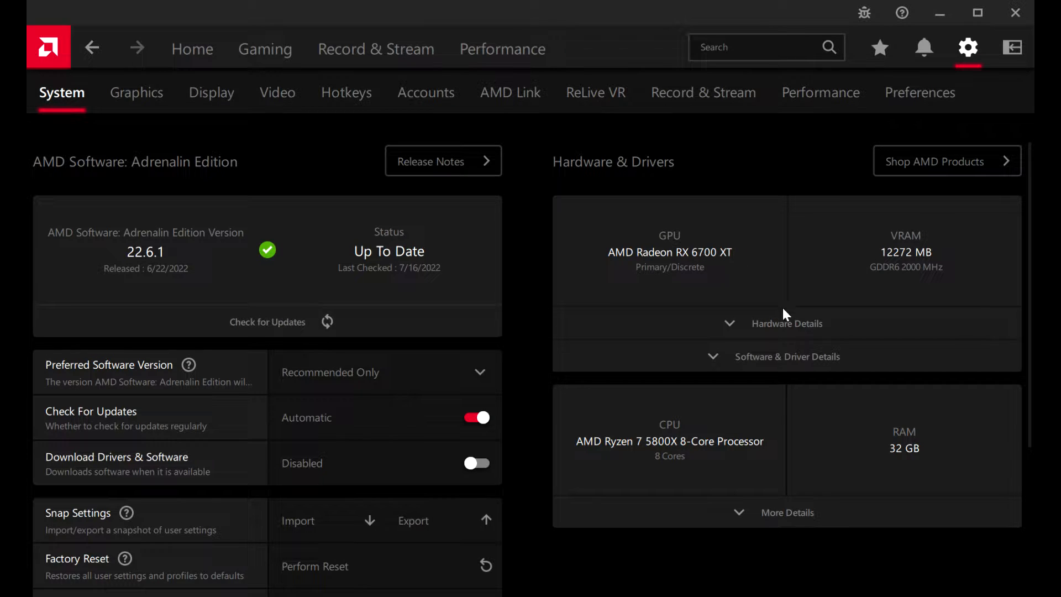
Expand the GPU's hardware details and read through its memory, clock, BIOS and bus specifications.
click(726, 322)
scroll(750, 403, down, 4)
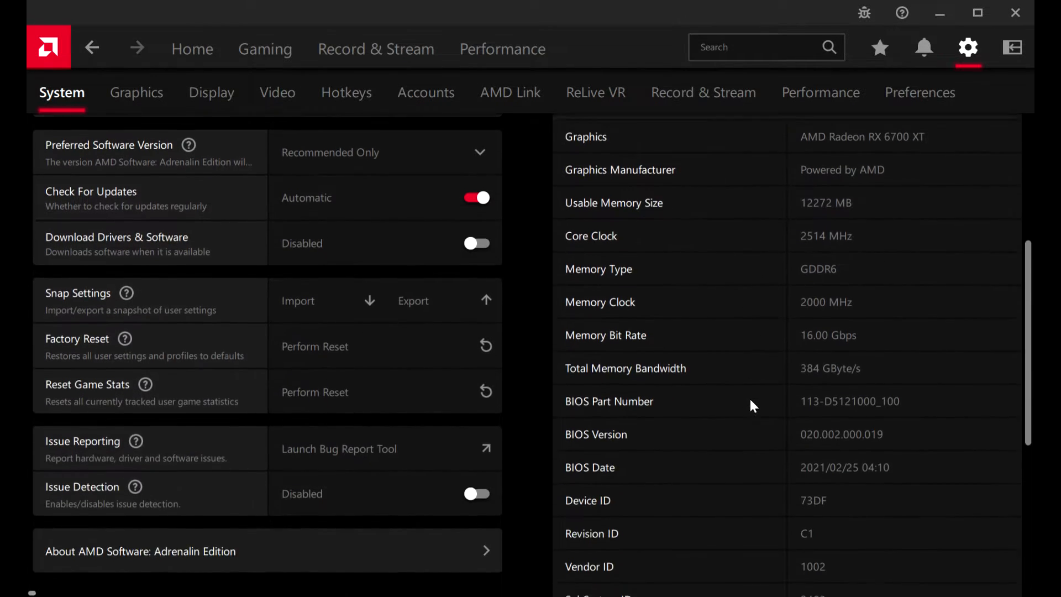
scroll(786, 228, up, 2)
scroll(897, 224, down, 2)
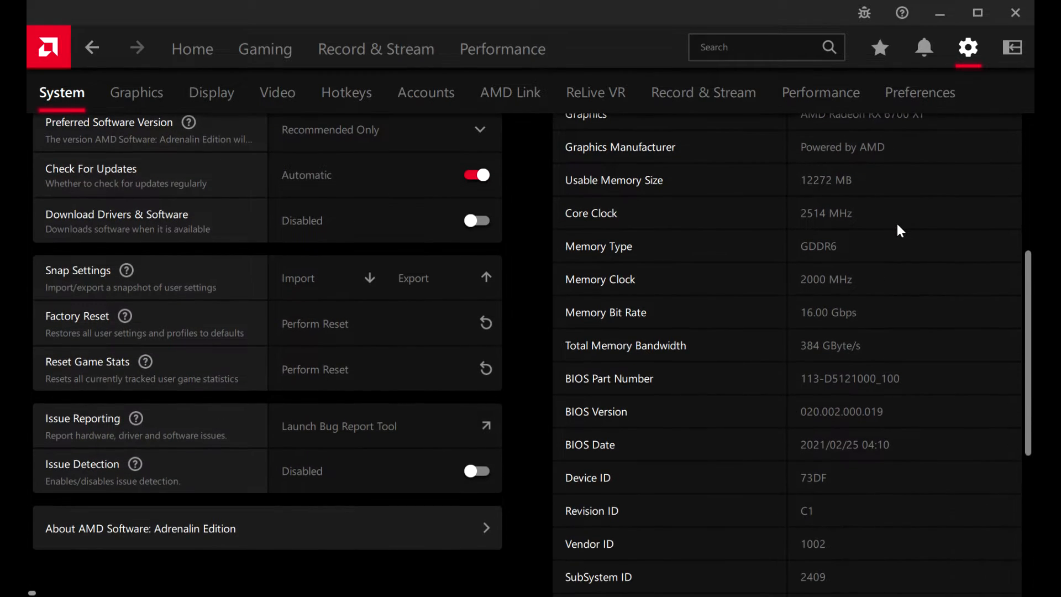
scroll(880, 328, down, 5)
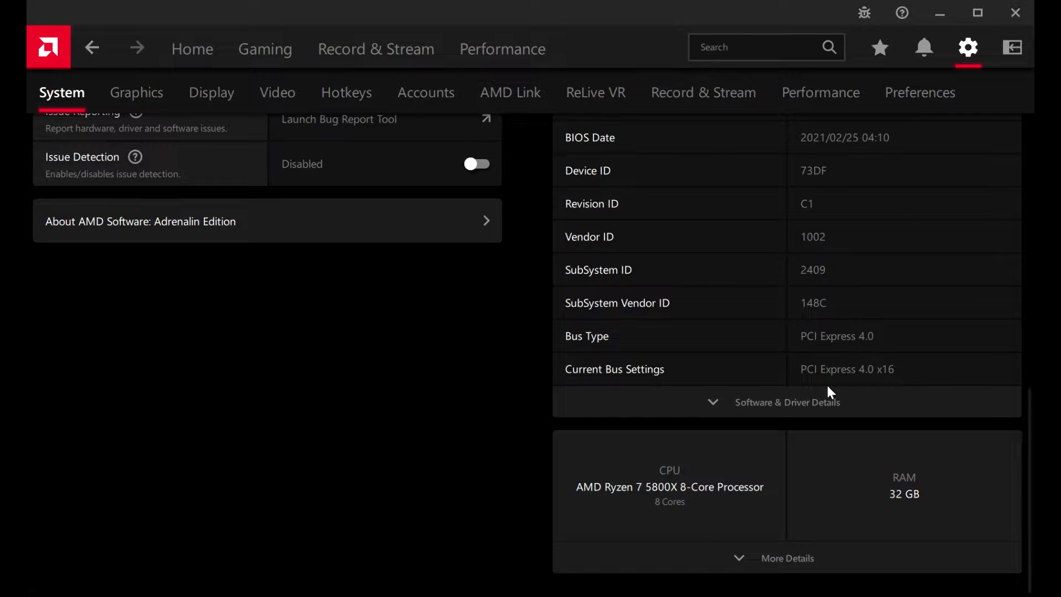
scroll(840, 194, up, 5)
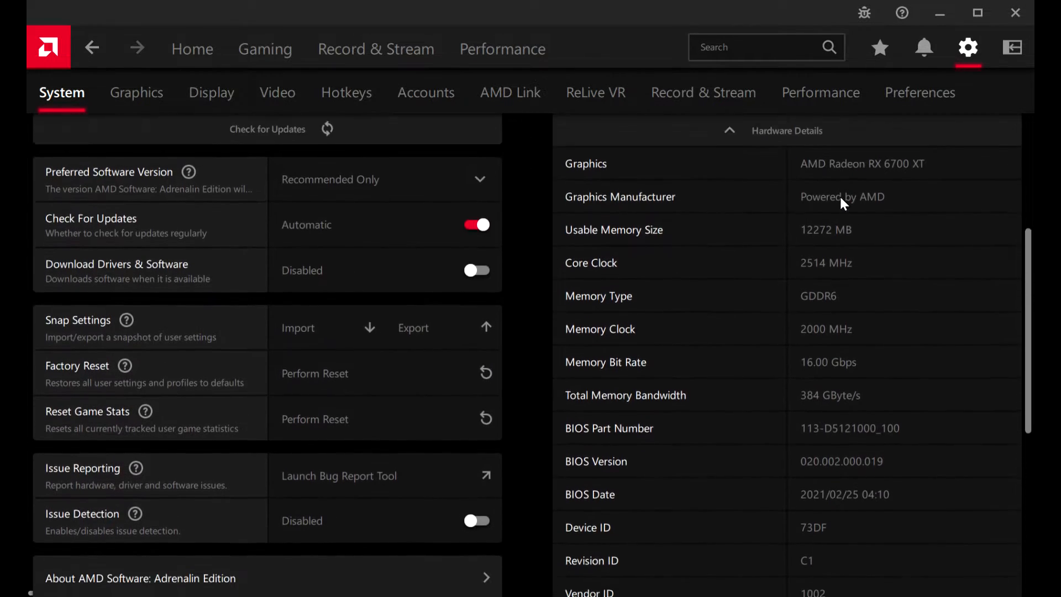
scroll(837, 202, down, 4)
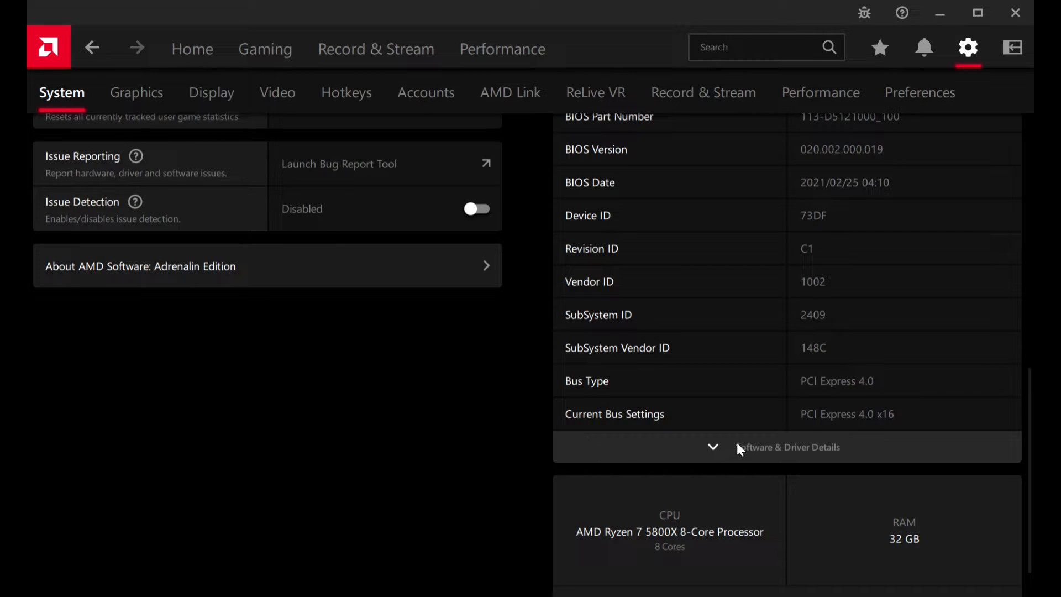
Expand the software and driver details and read the driver, API and Windows version entries.
click(740, 448)
scroll(760, 387, down, 3)
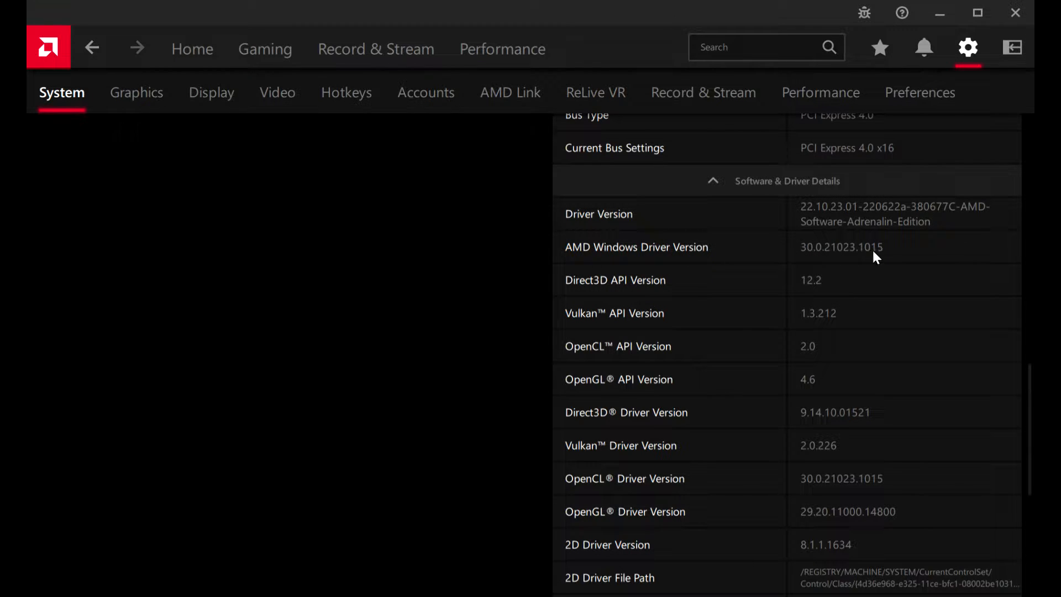
scroll(712, 272, down, 2)
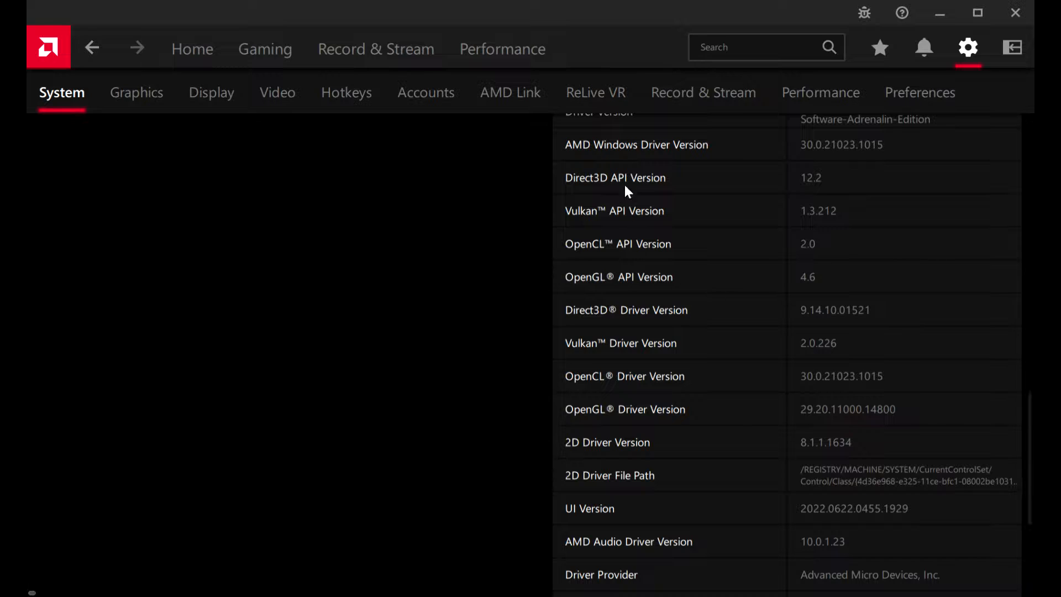
scroll(630, 497, down, 3)
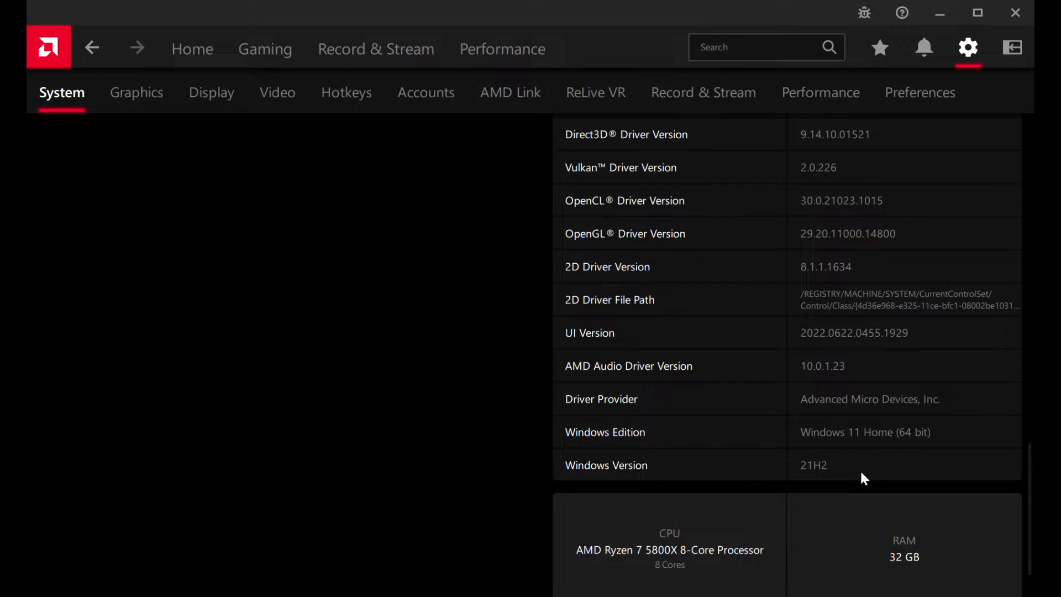
scroll(813, 473, down, 2)
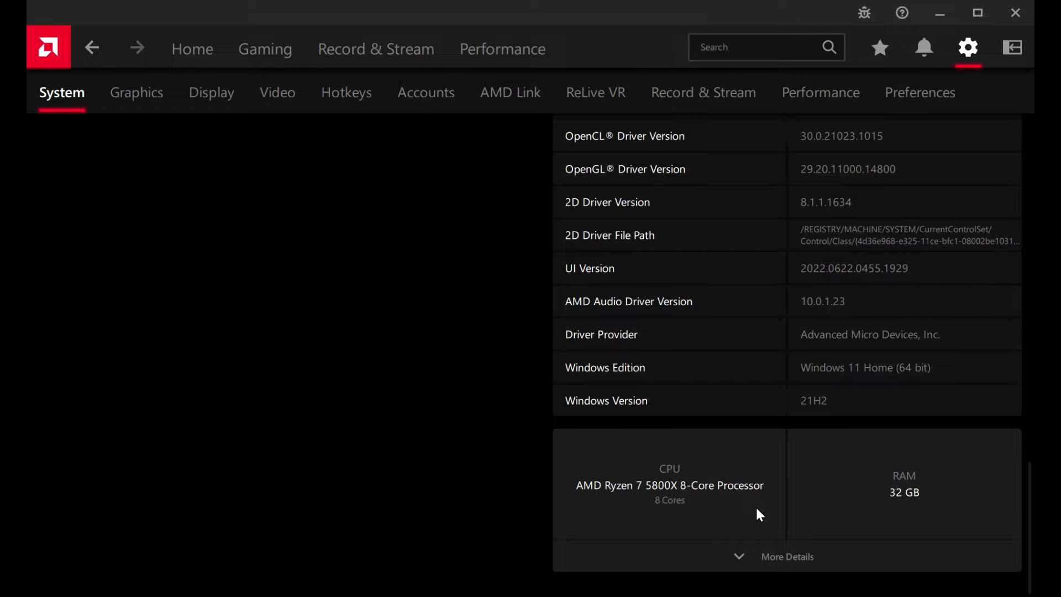
Expand the processor's additional details and read its model, speed, cores, threads and RAM.
click(742, 556)
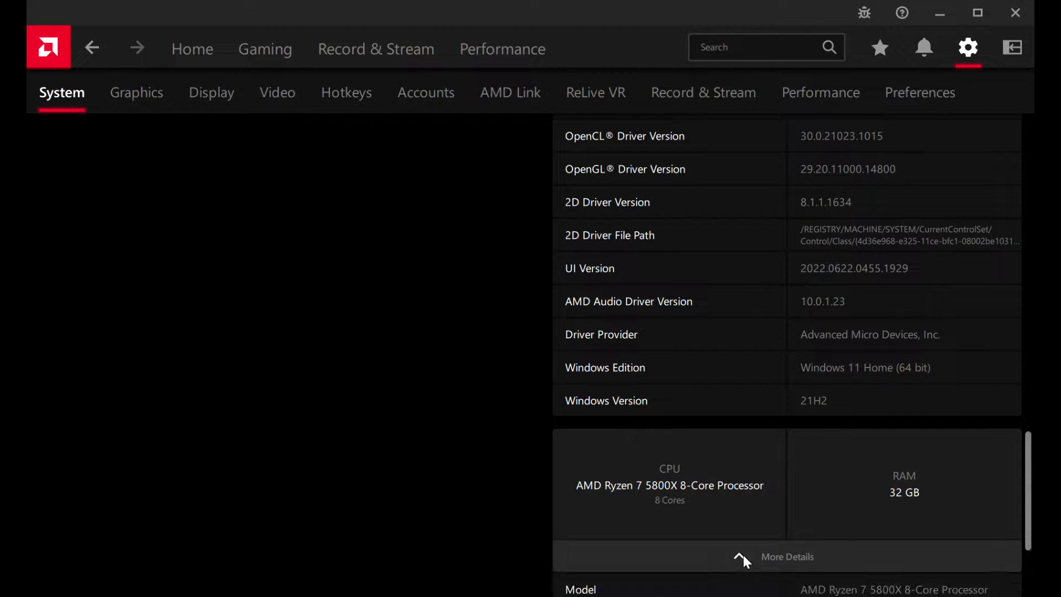
scroll(681, 495, down, 3)
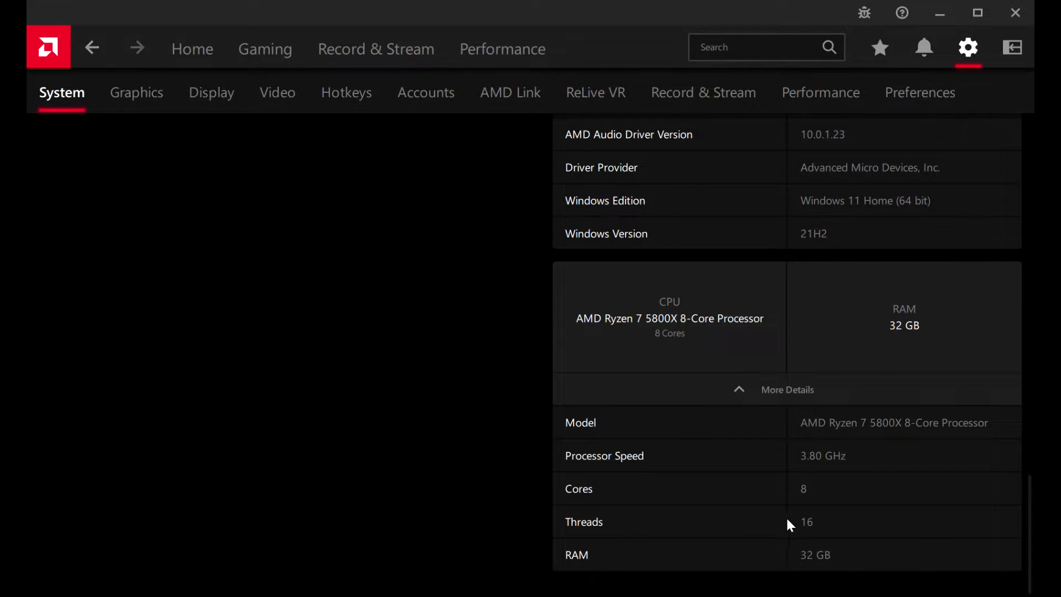
scroll(790, 525, up, 15)
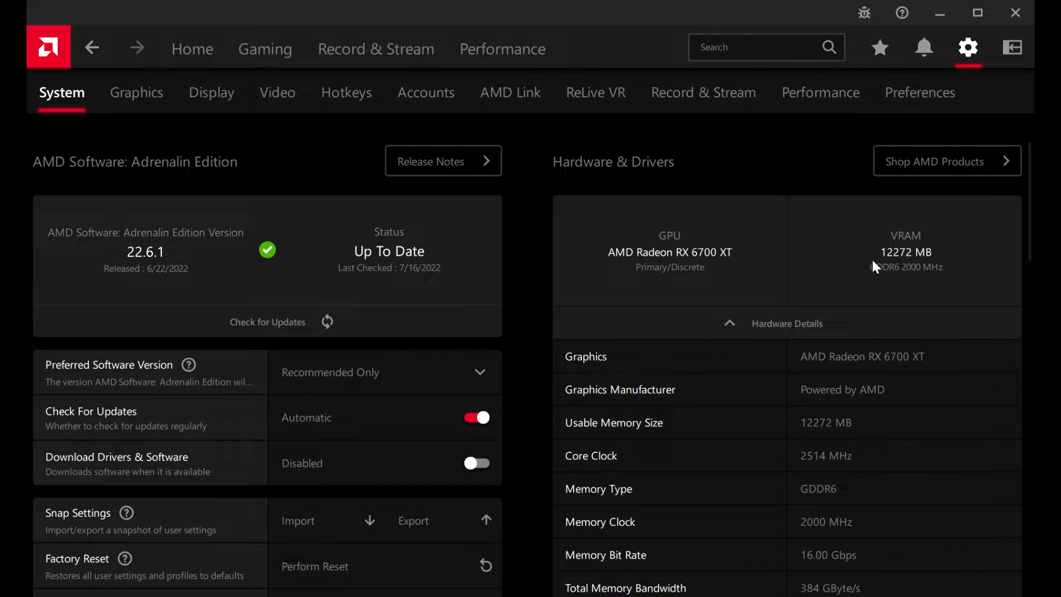
Review the graphics card's hardware specifications once more, including the memory and BIOS entries.
scroll(757, 273, down, 5)
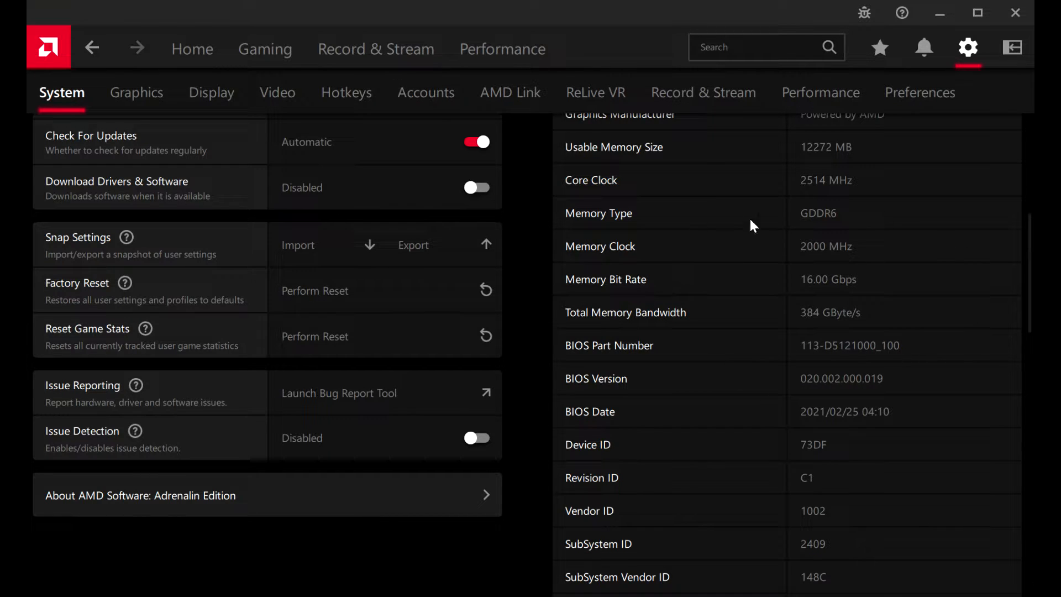
scroll(659, 241, down, 2)
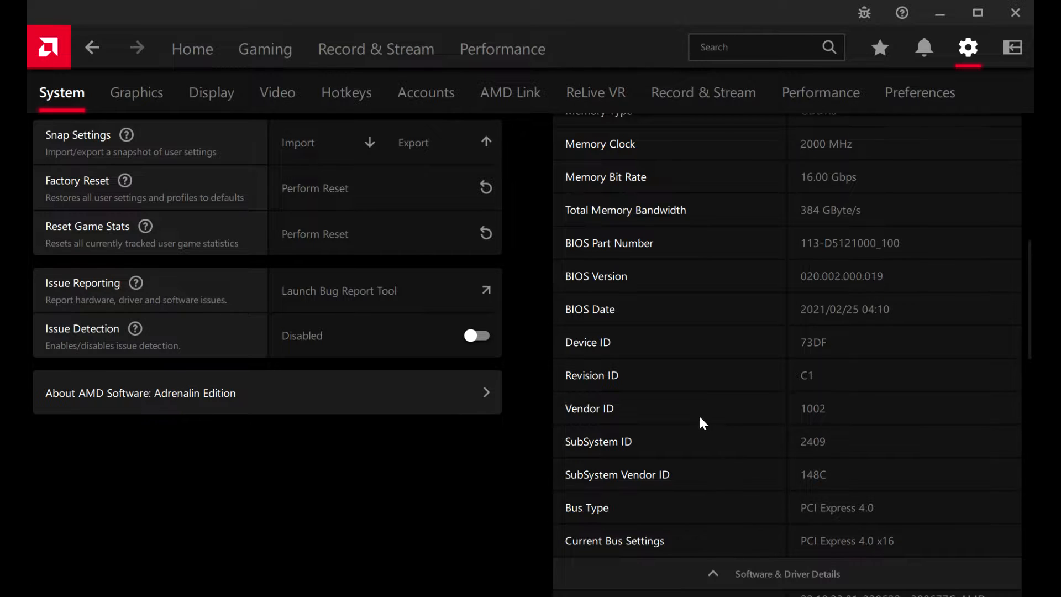
scroll(703, 424, up, 2)
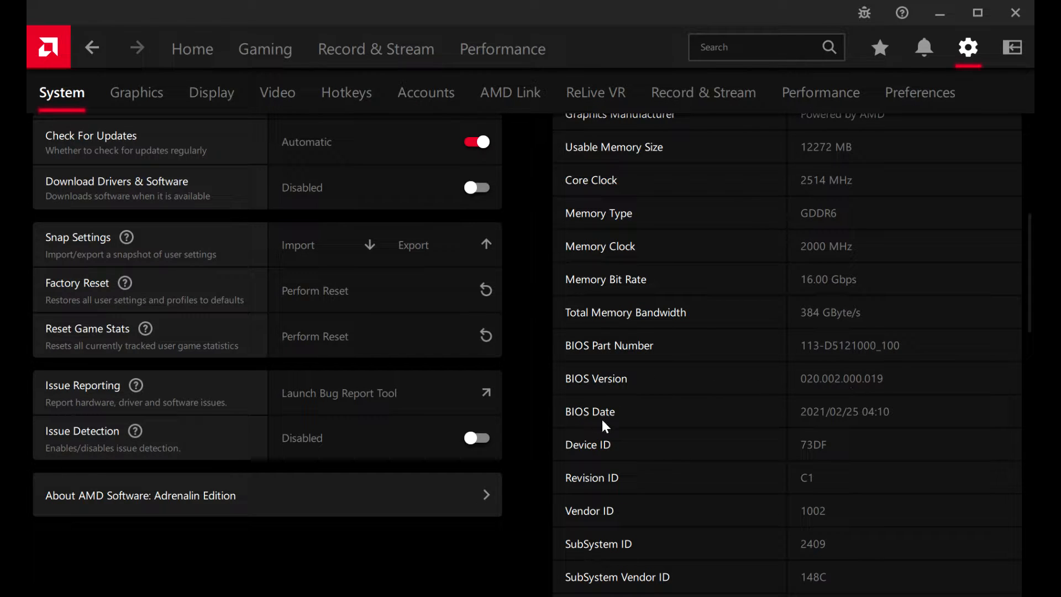
scroll(672, 463, up, 5)
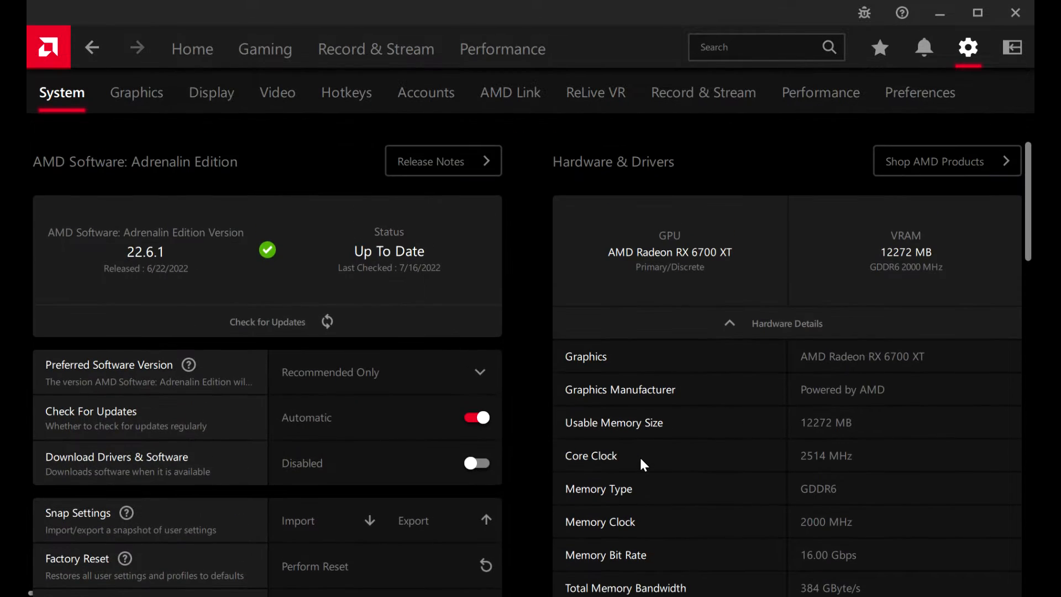
Open the global graphics settings and examine the Custom profile's Radeon Super Resolution, Sharpen Effect and Anti-Lag options.
click(159, 101)
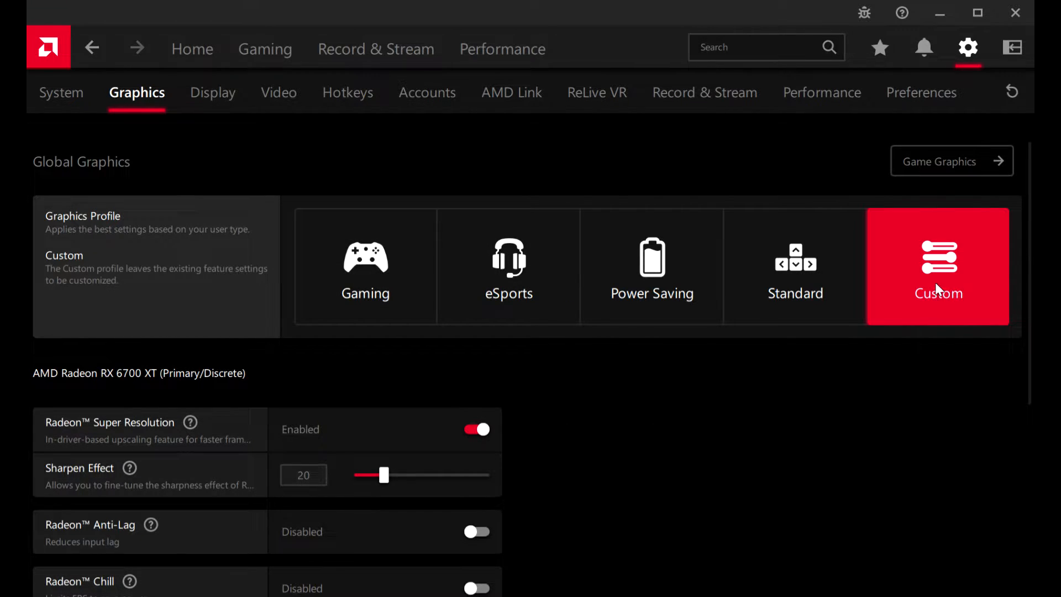
scroll(642, 431, down, 5)
scroll(897, 305, up, 3)
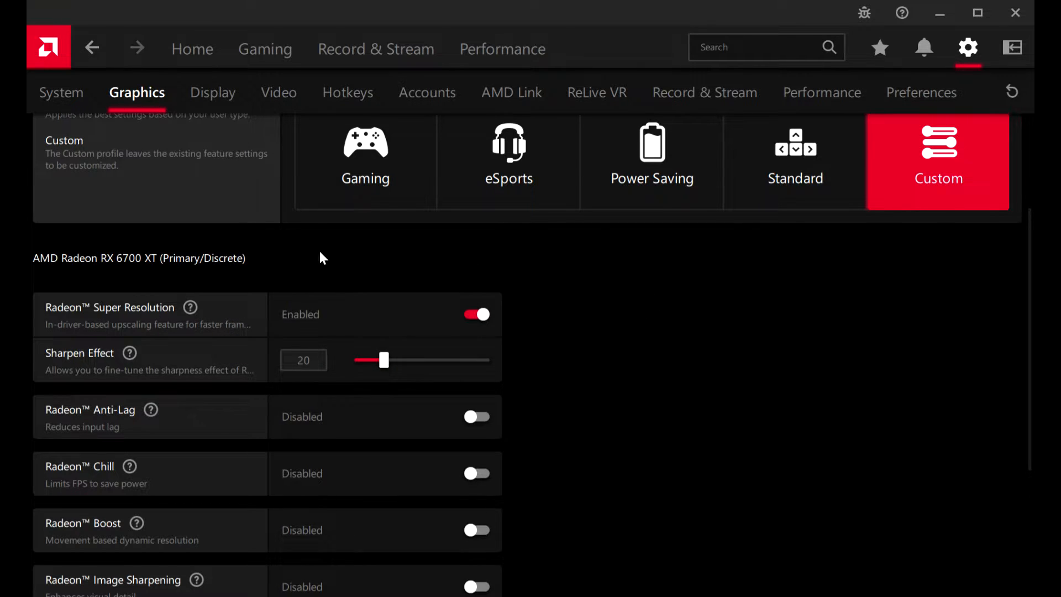
mouse_move(193, 307)
mouse_move(141, 355)
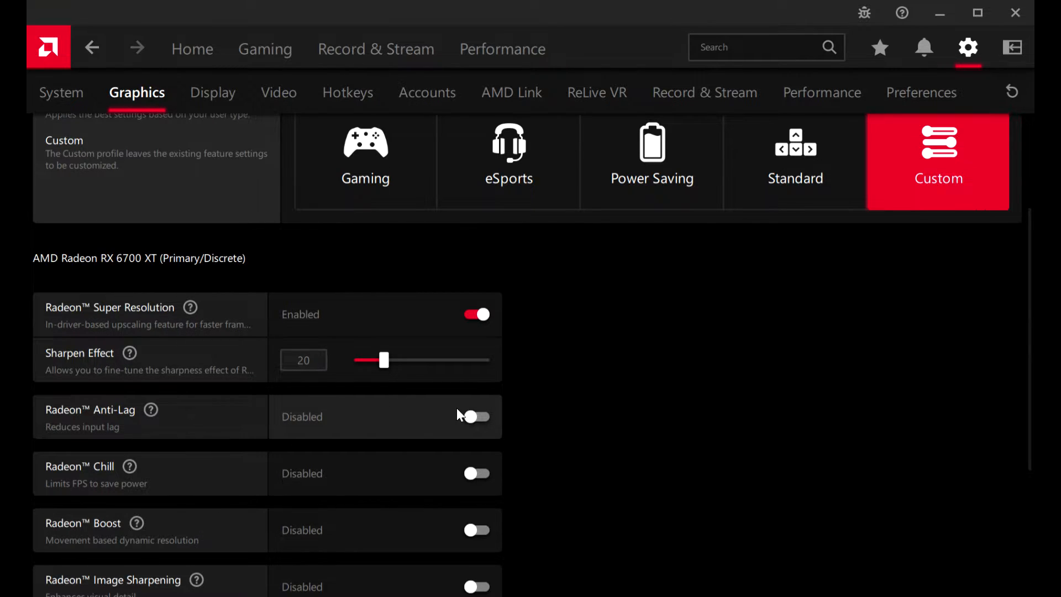
scroll(185, 537, down, 2)
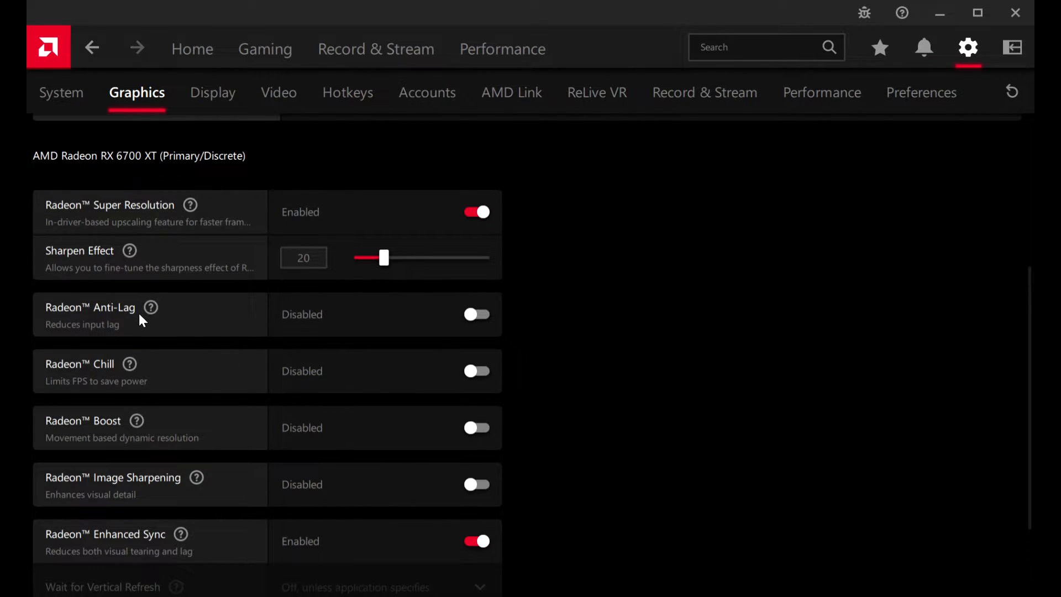
mouse_move(152, 307)
scroll(166, 498, up, 4)
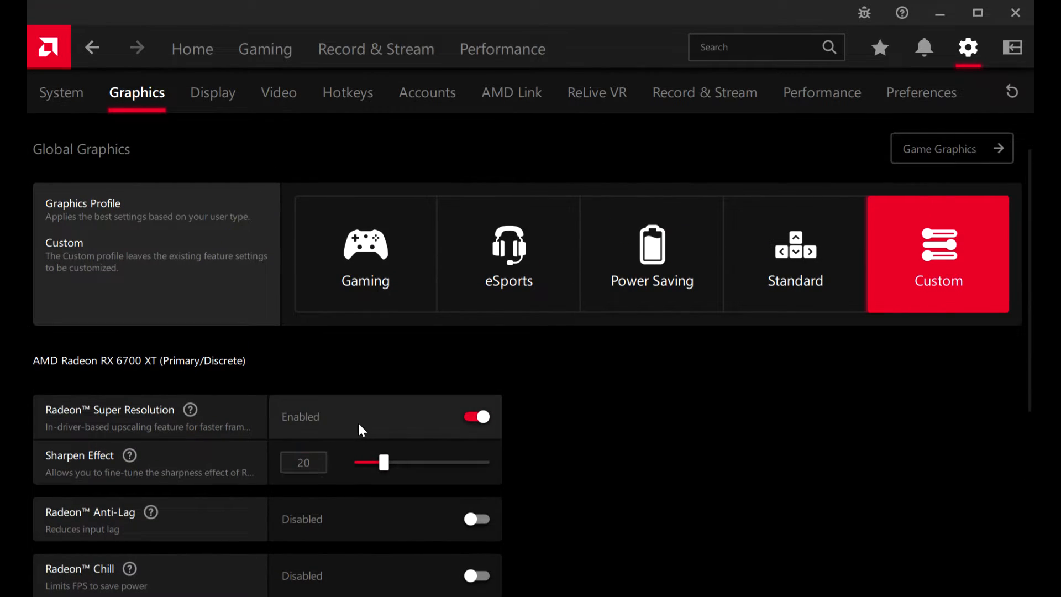
Enable Radeon Image Sharpening in the global graphics settings.
scroll(171, 487, down, 1)
scroll(166, 483, down, 5)
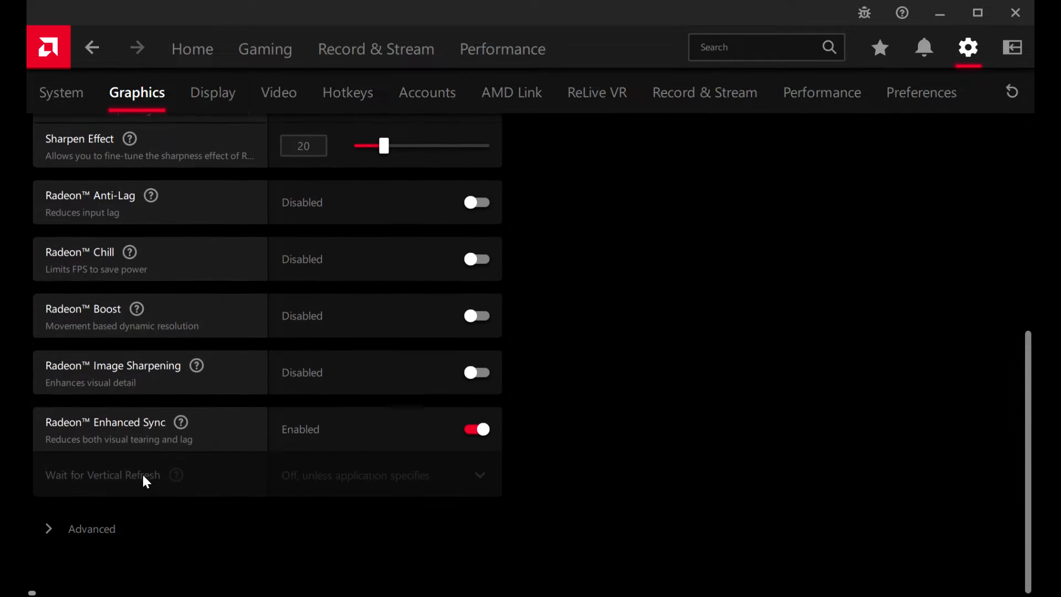
scroll(149, 387, up, 1)
scroll(157, 396, up, 4)
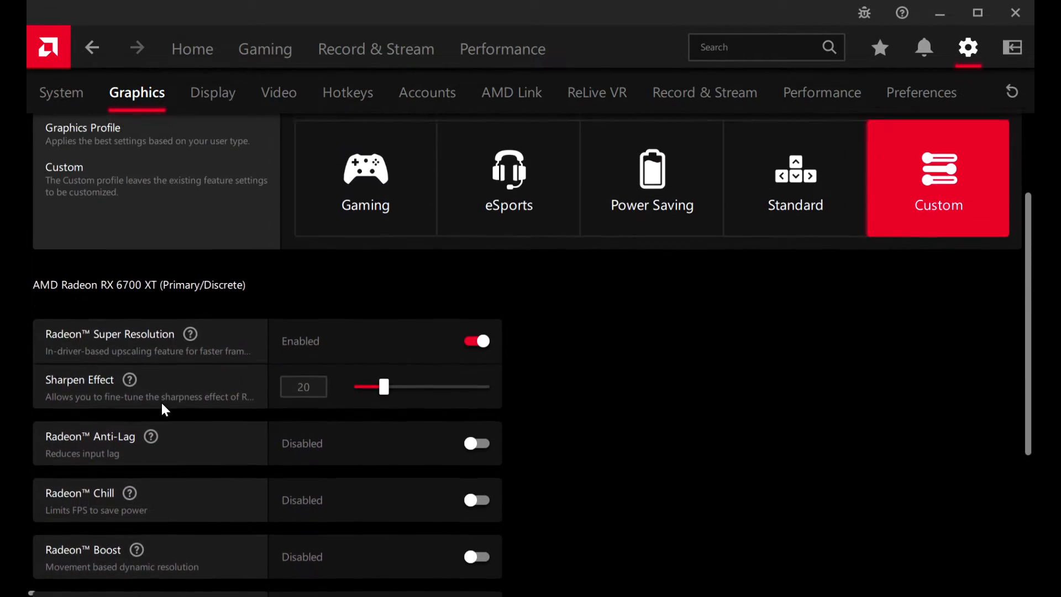
scroll(176, 366, down, 5)
click(317, 326)
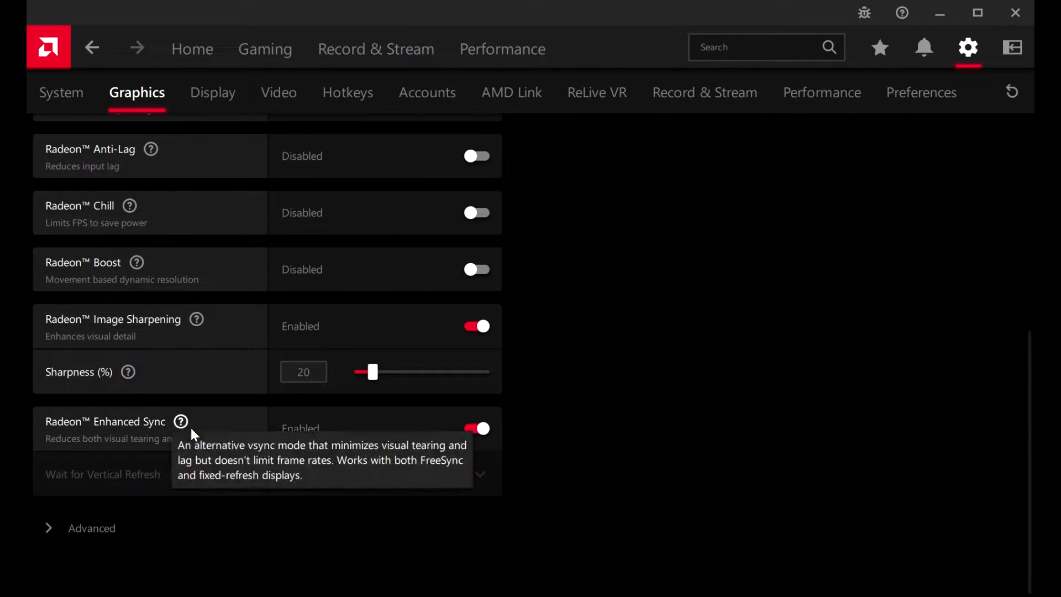
mouse_move(183, 419)
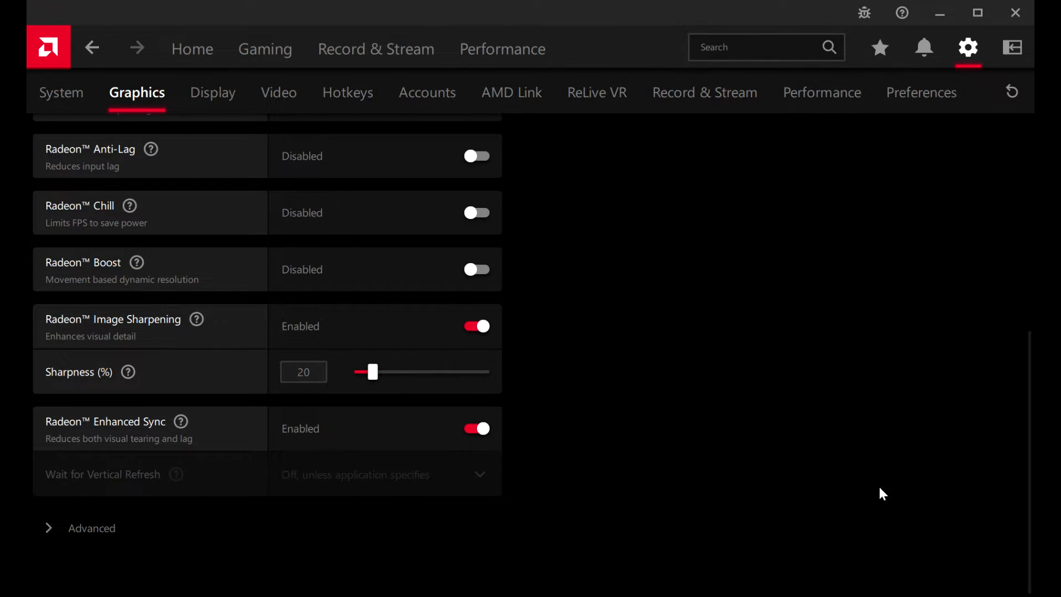
Expand the advanced graphics settings and review the frame rate, anti-aliasing, texture filtering and tessellation options.
click(49, 528)
scroll(663, 271, down, 10)
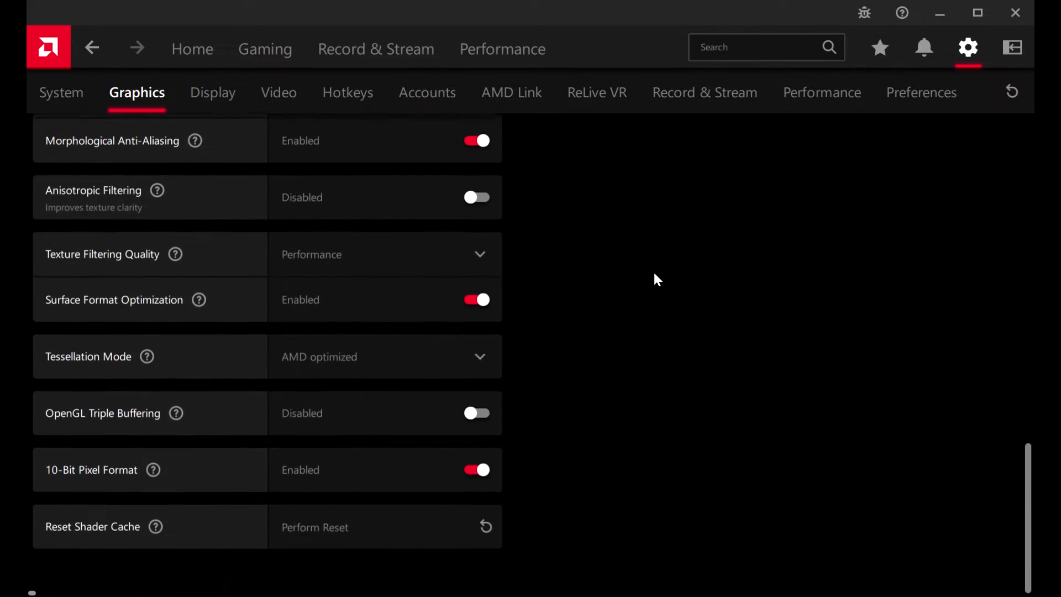
scroll(653, 269, up, 4)
scroll(659, 265, down, 1)
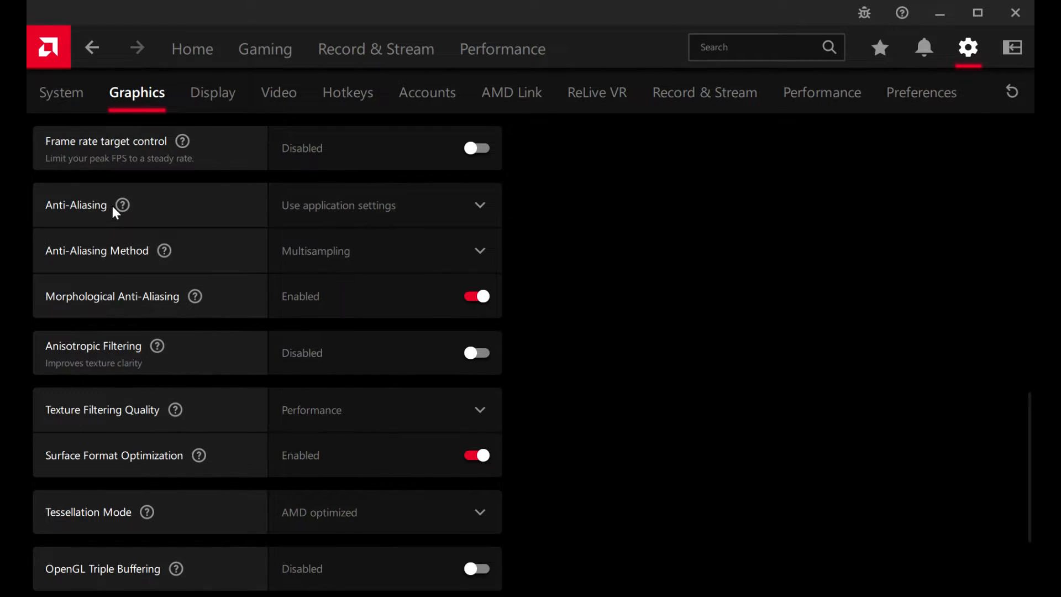
Examine the advanced graphics settings, including anti-aliasing, Texture Filtering Quality, 10-Bit Pixel Format and Reset Shader Cache.
mouse_move(123, 205)
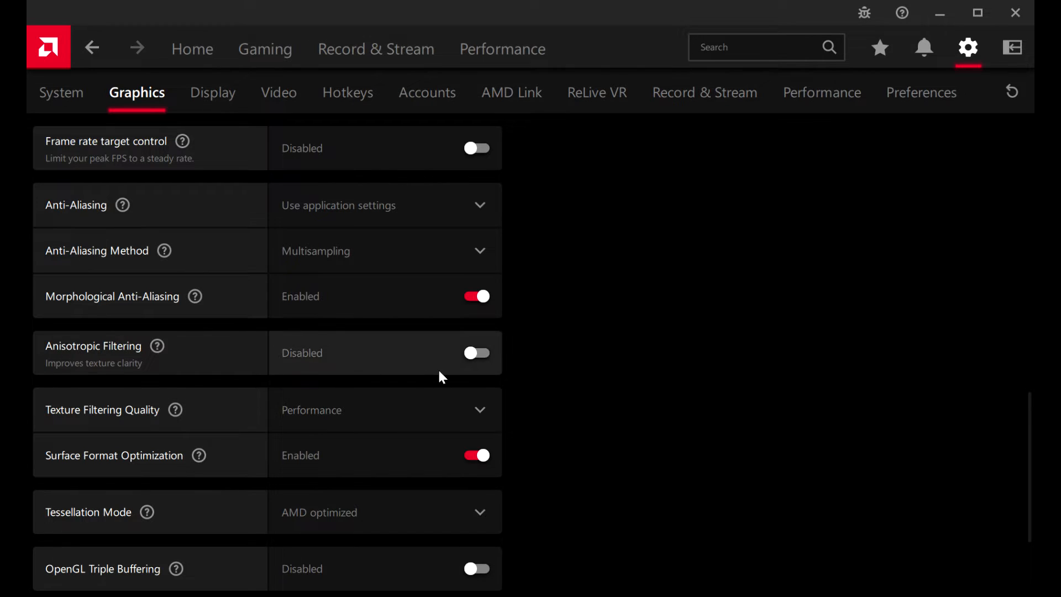
click(478, 416)
scroll(271, 320, down, 3)
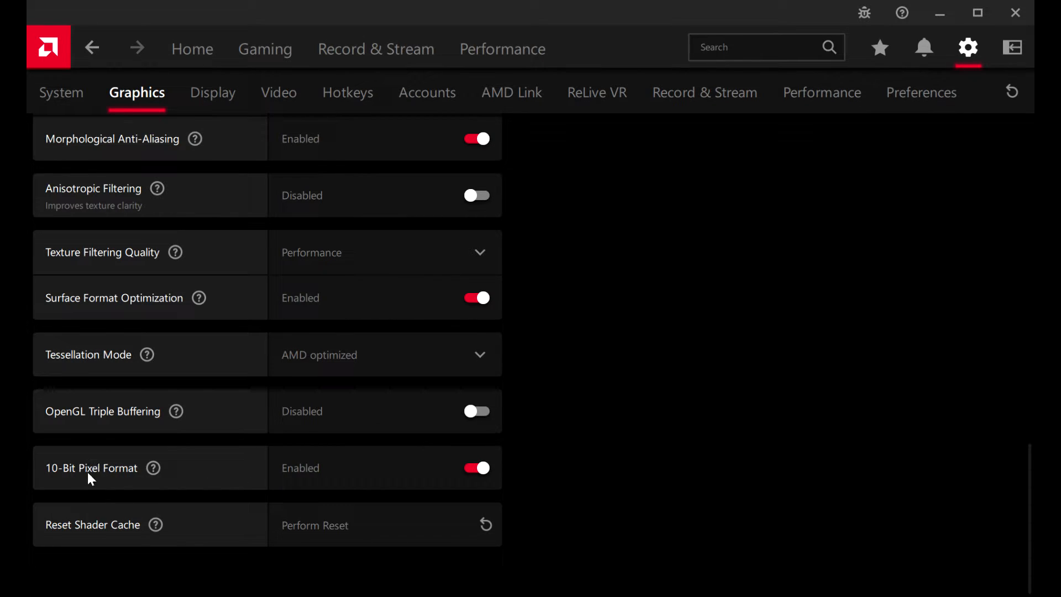
mouse_move(154, 469)
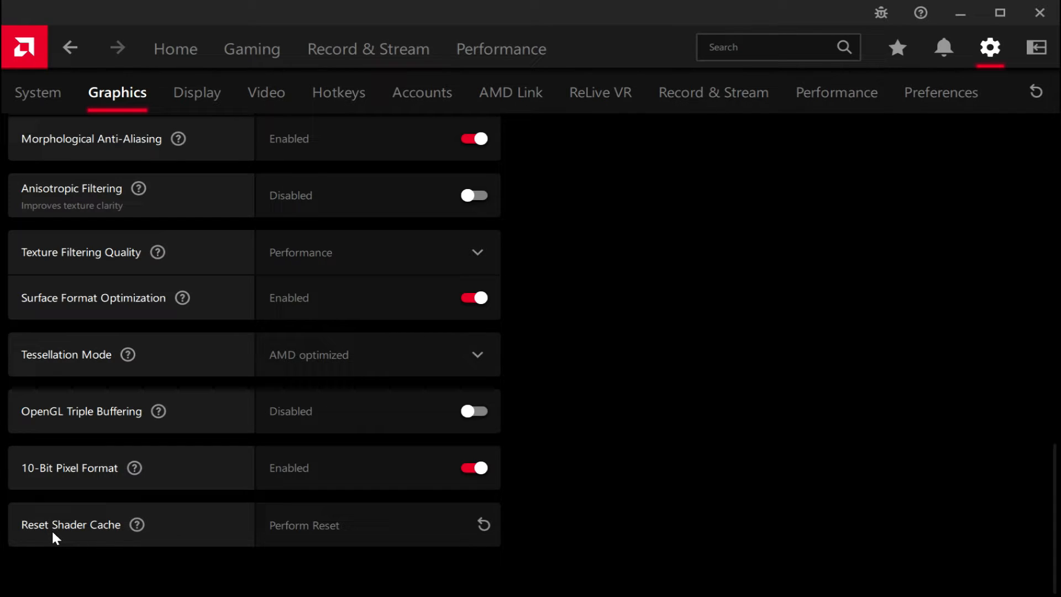
mouse_move(137, 526)
scroll(741, 472, up, 10)
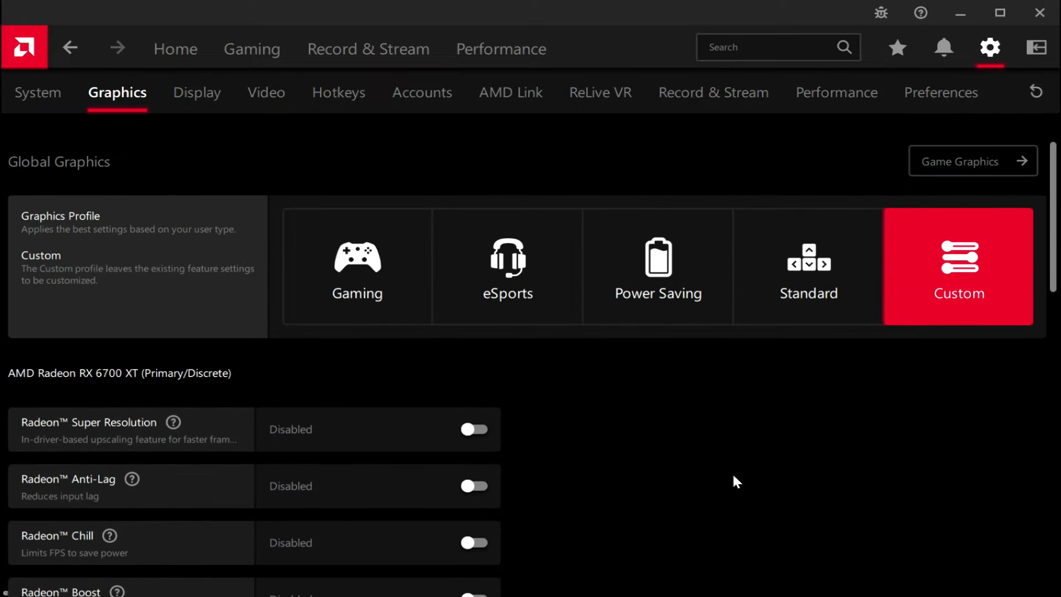
scroll(632, 423, down, 15)
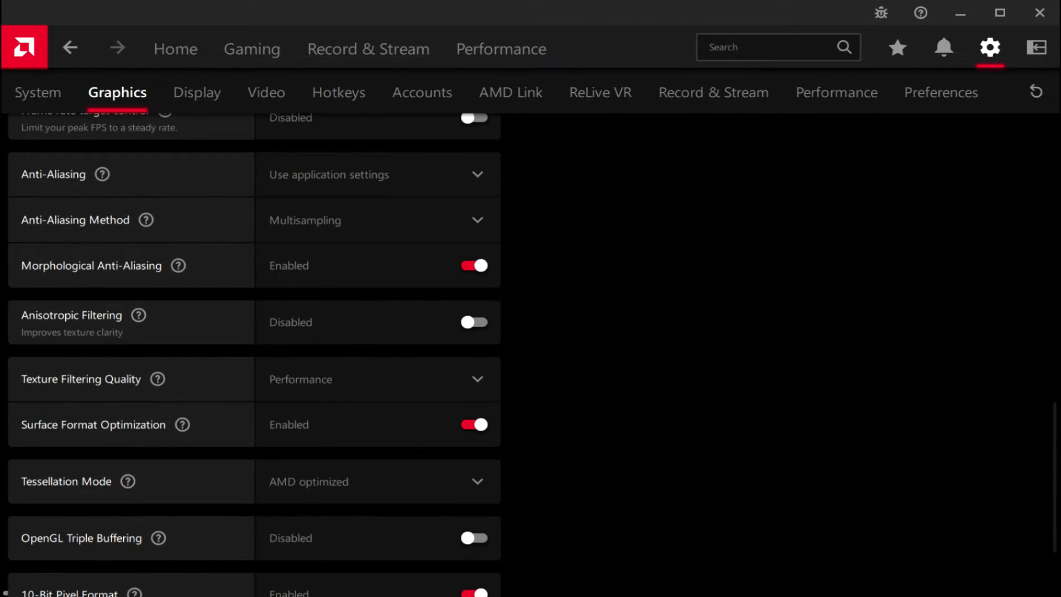
scroll(663, 370, down, 3)
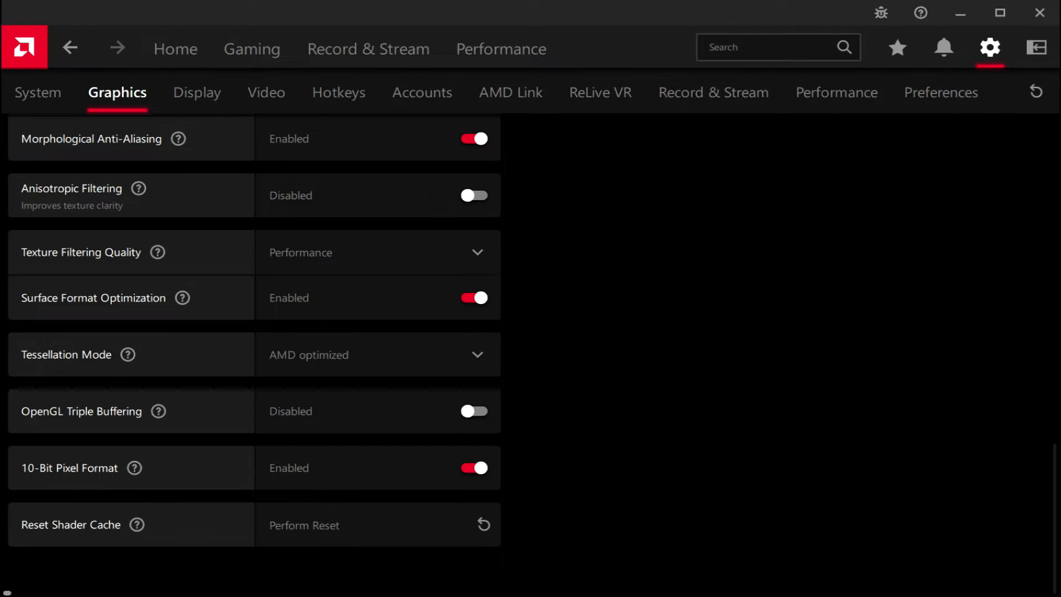
scroll(742, 445, up, 20)
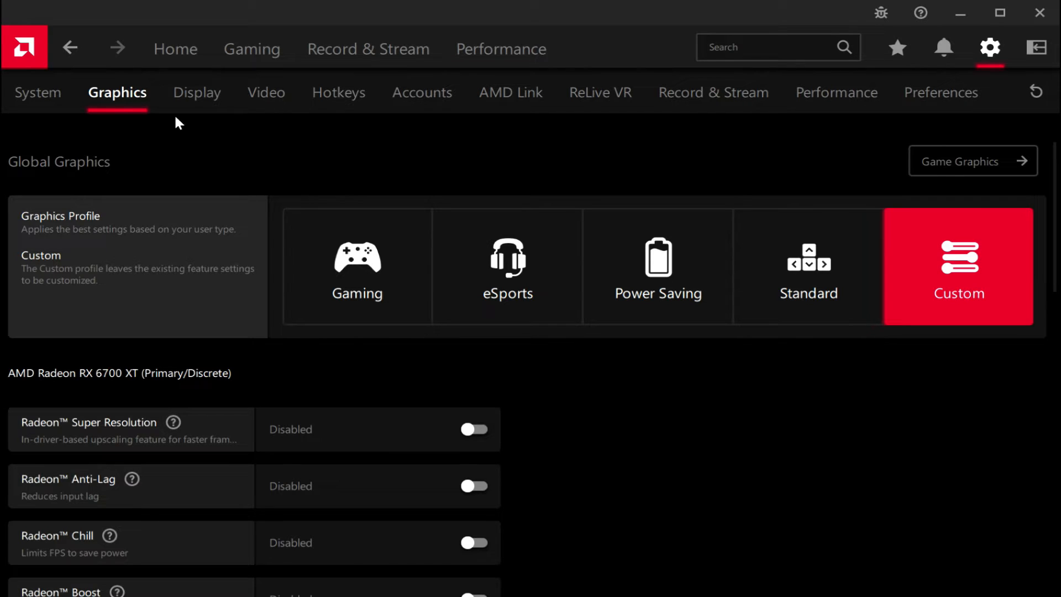
Open the display settings and examine the Adaptive Sync, GPU Scaling and Color Depth options.
click(200, 101)
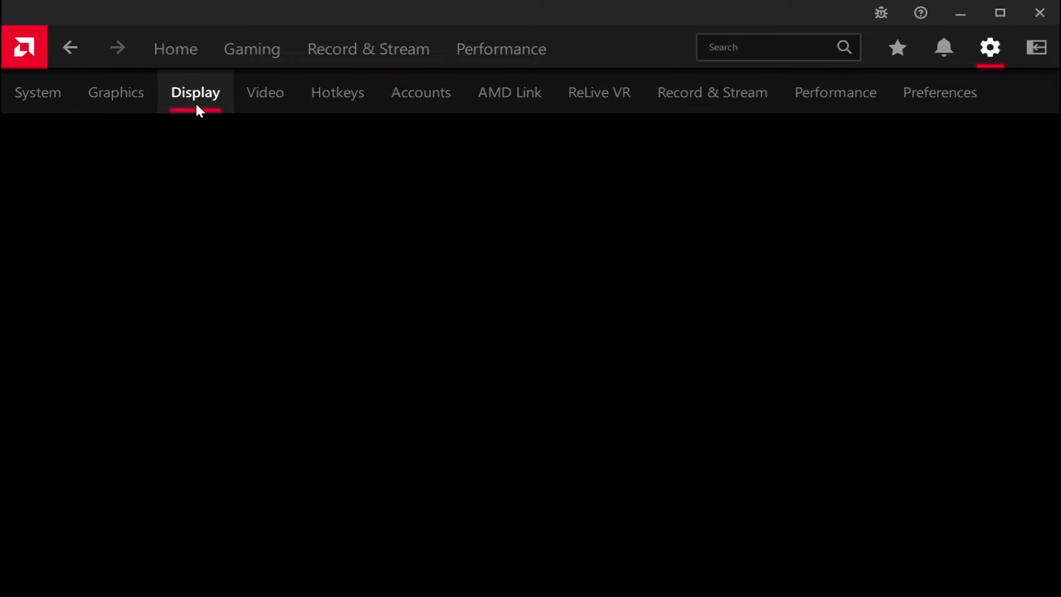
scroll(303, 189, down, 4)
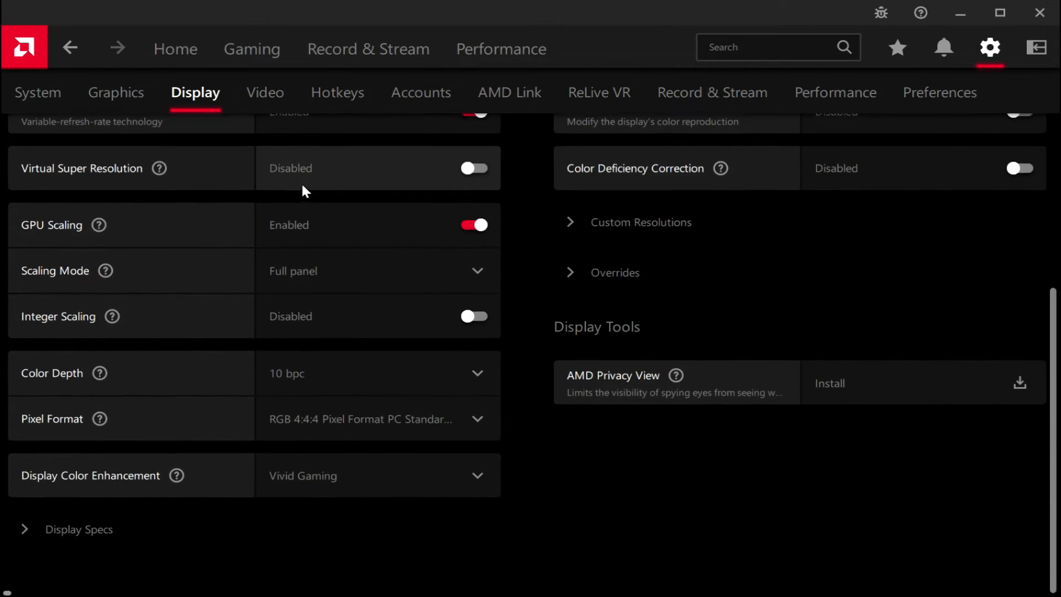
scroll(307, 192, up, 2)
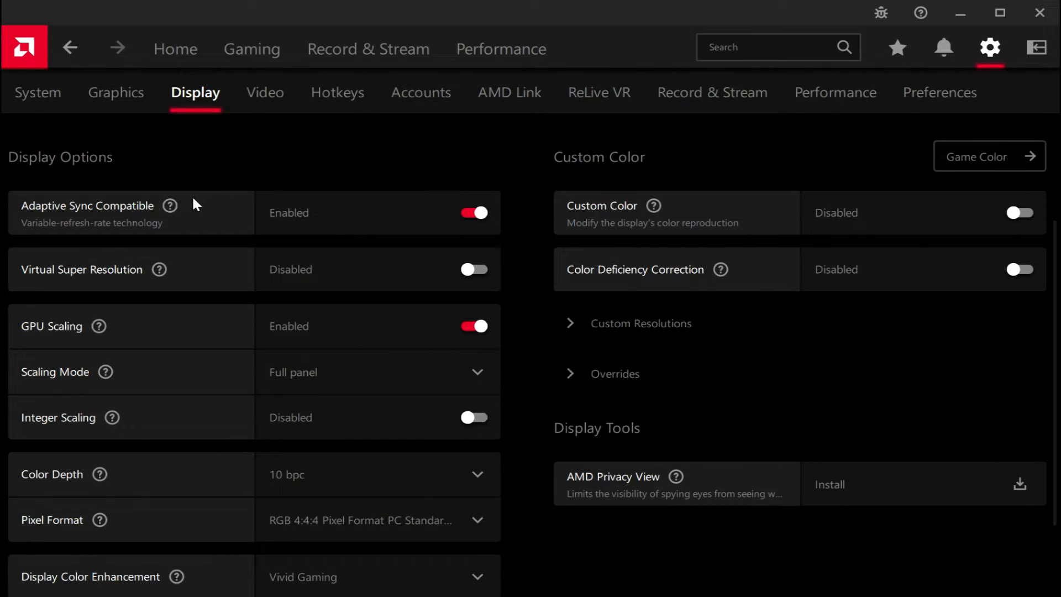
mouse_move(172, 209)
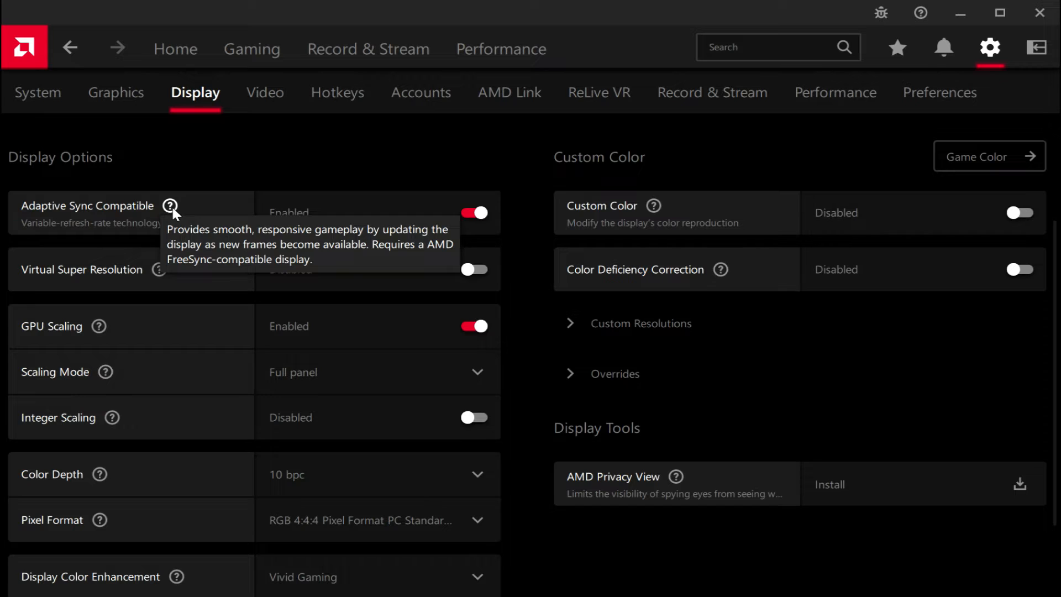
mouse_move(101, 327)
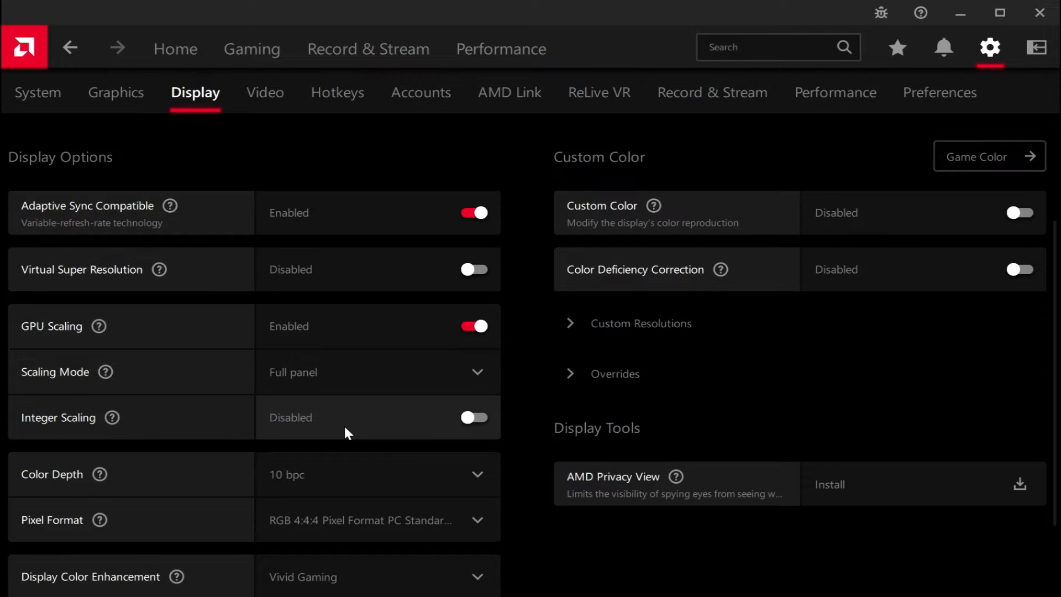
click(474, 475)
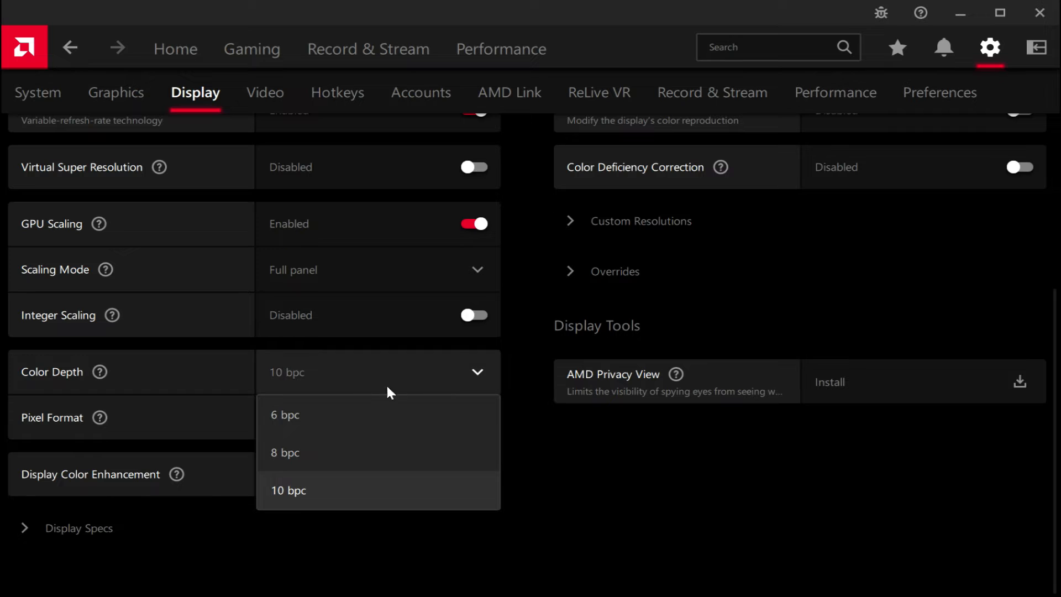
click(732, 487)
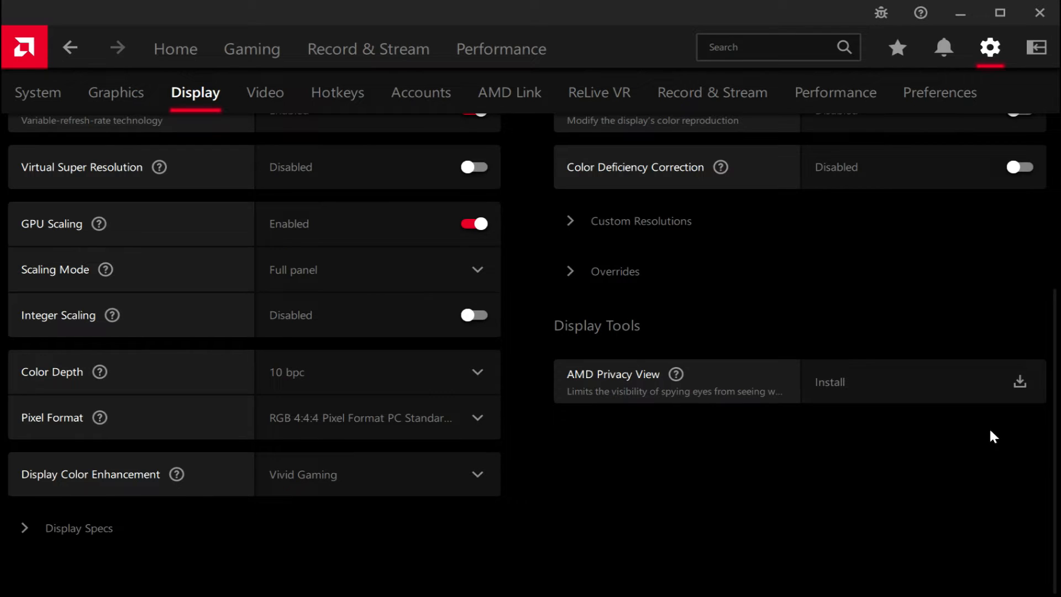
click(476, 375)
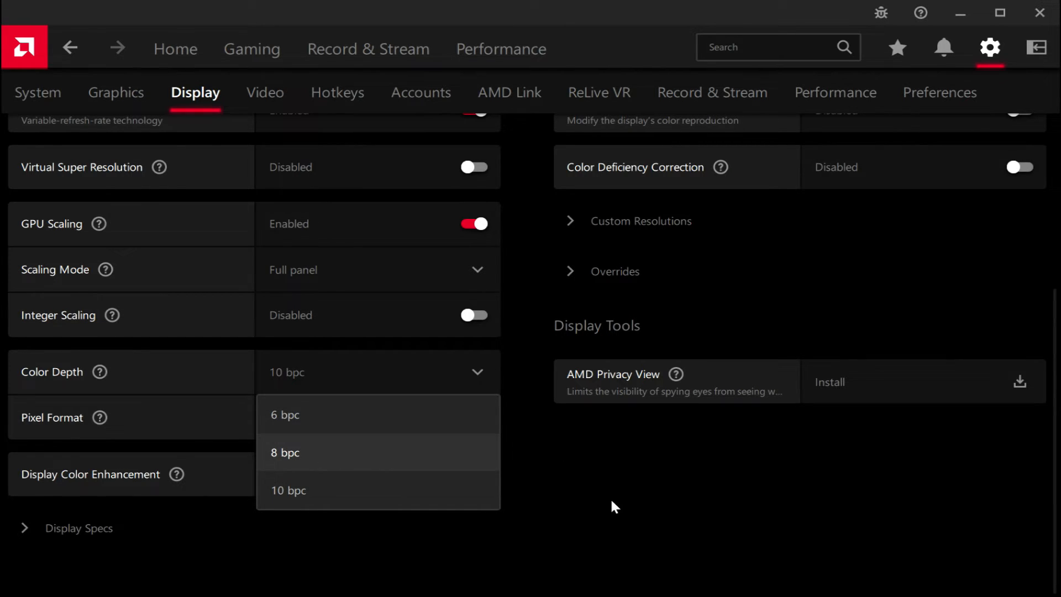
click(648, 503)
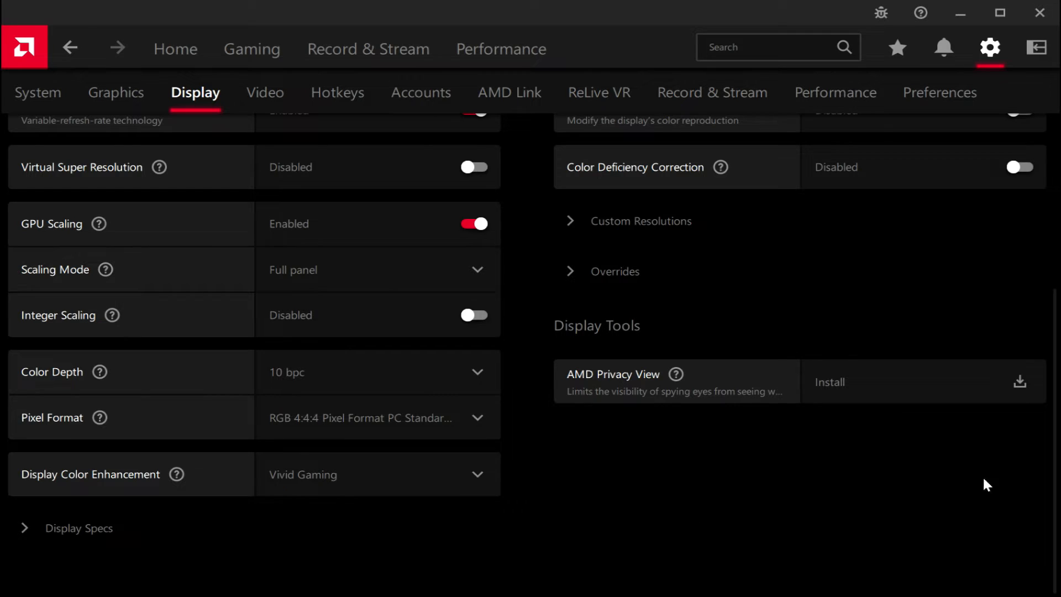
Return to the global graphics settings and check the 10-Bit Pixel Format option among the advanced settings.
click(137, 84)
scroll(218, 345, down, 5)
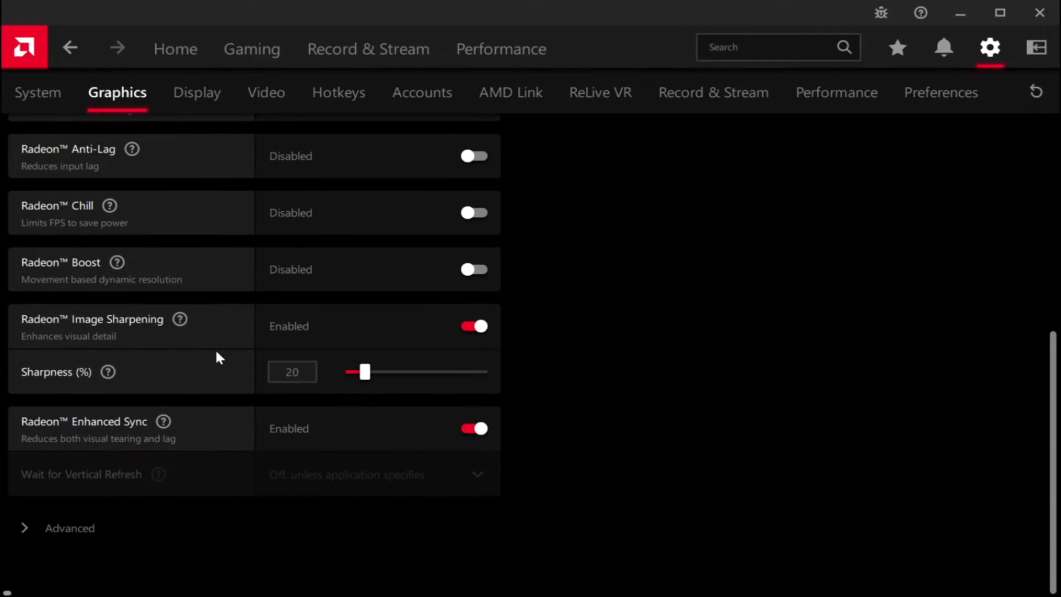
click(95, 531)
scroll(174, 357, down, 3)
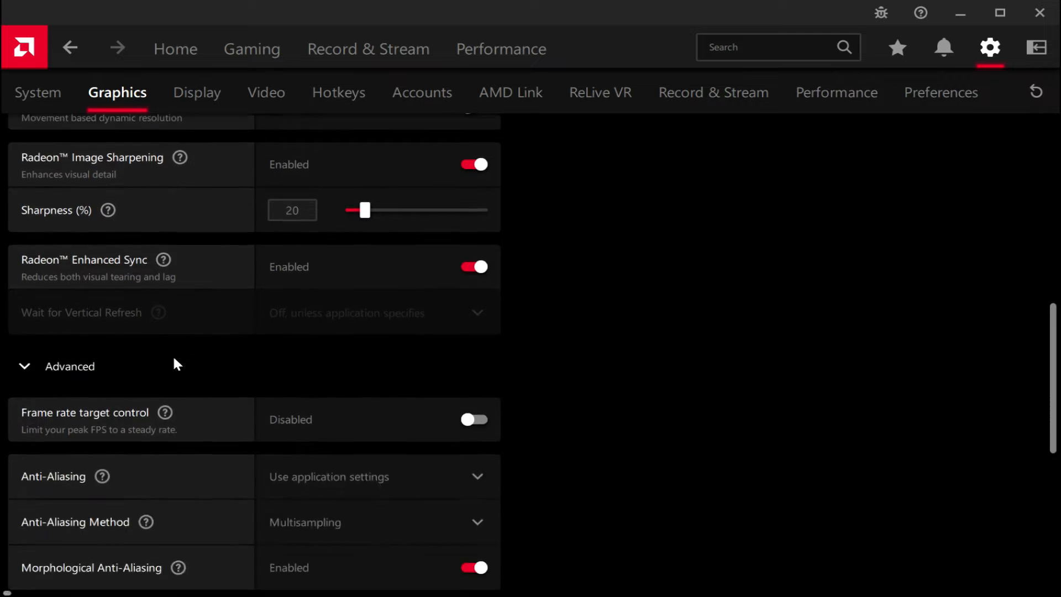
scroll(175, 365, down, 5)
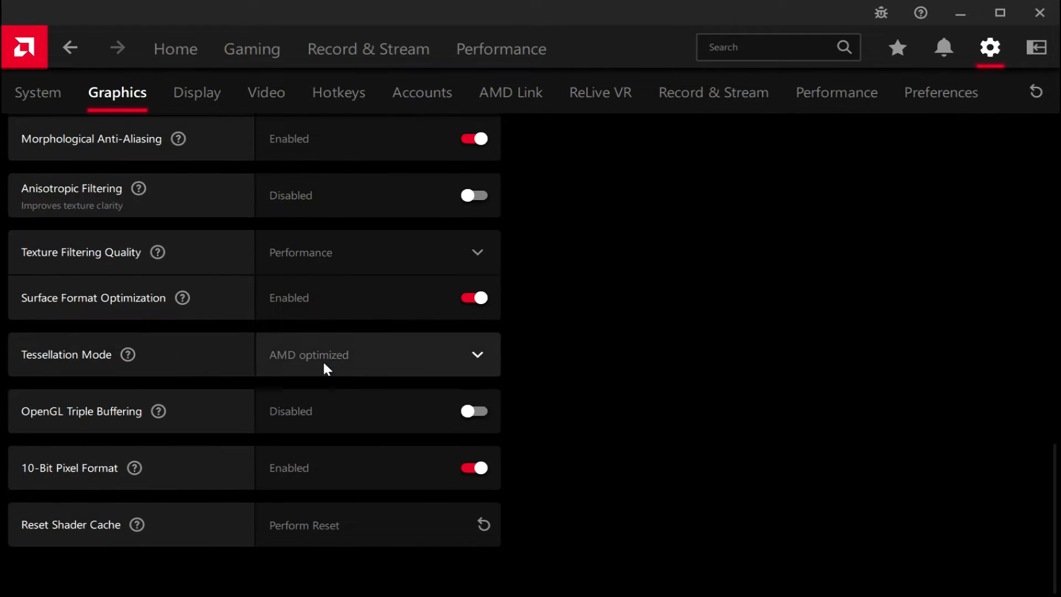
scroll(277, 423, up, 2)
scroll(251, 450, down, 2)
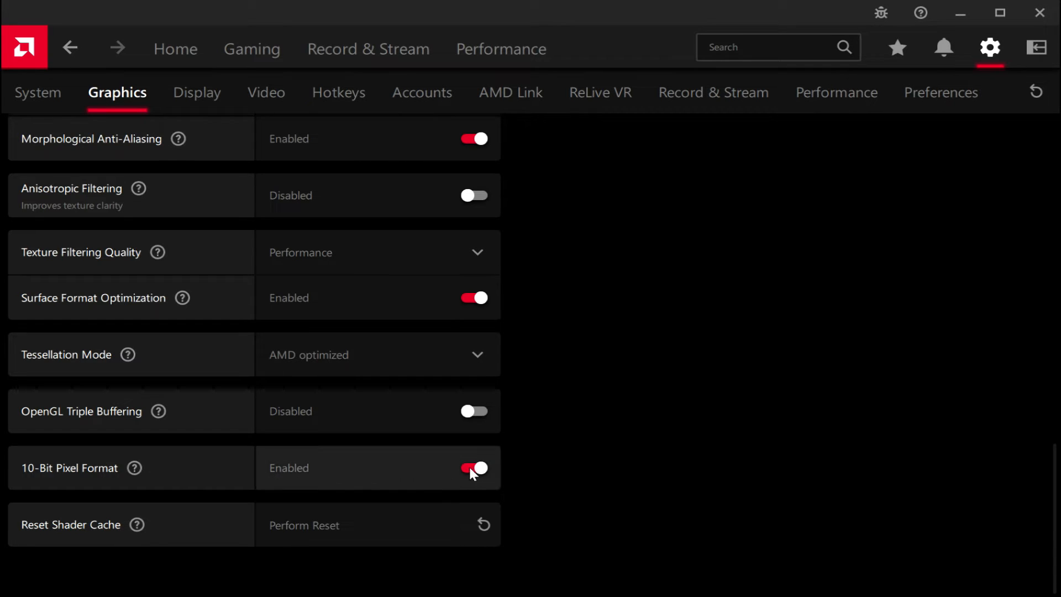
Go back to the display settings and review the Display Color Enhancement option and the expanded Display Specs.
click(194, 90)
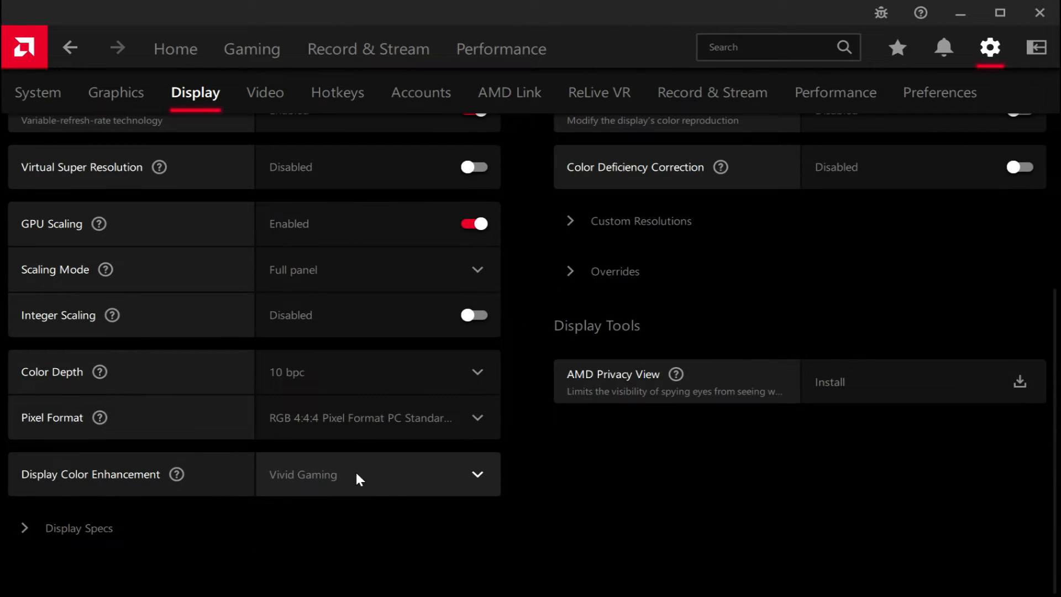
mouse_move(172, 475)
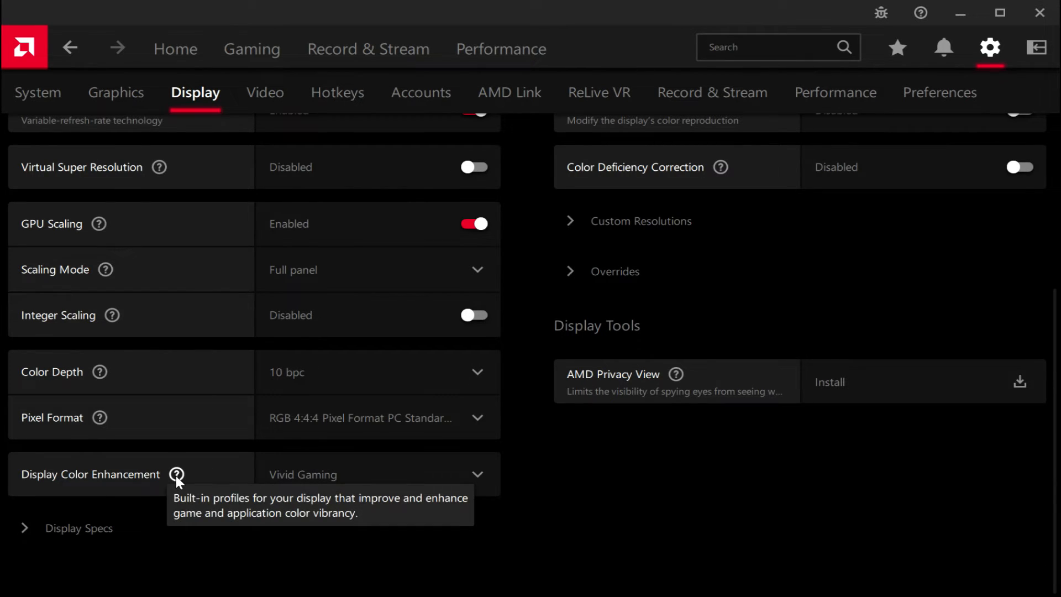
click(478, 480)
scroll(462, 360, up, 4)
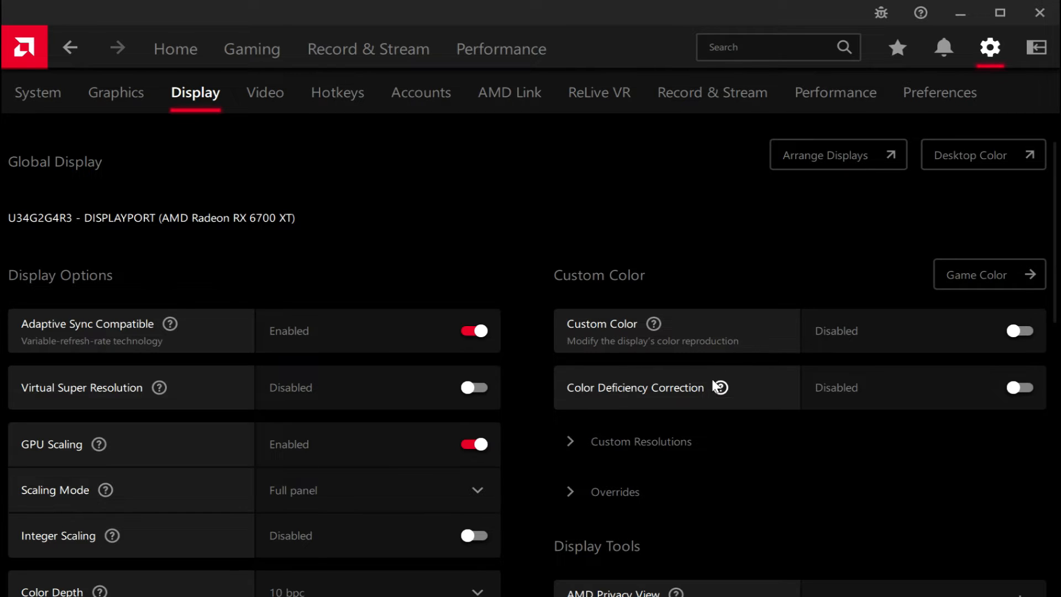
scroll(691, 398, down, 4)
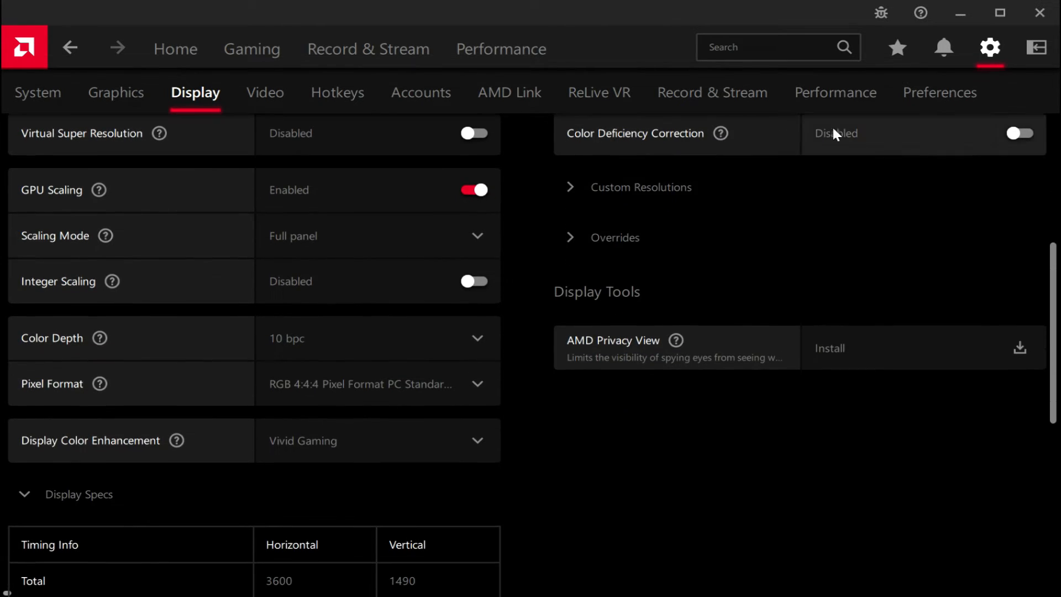
Expand Custom Resolutions and Overrides in the display settings and review them along with AMD Privacy View.
click(608, 186)
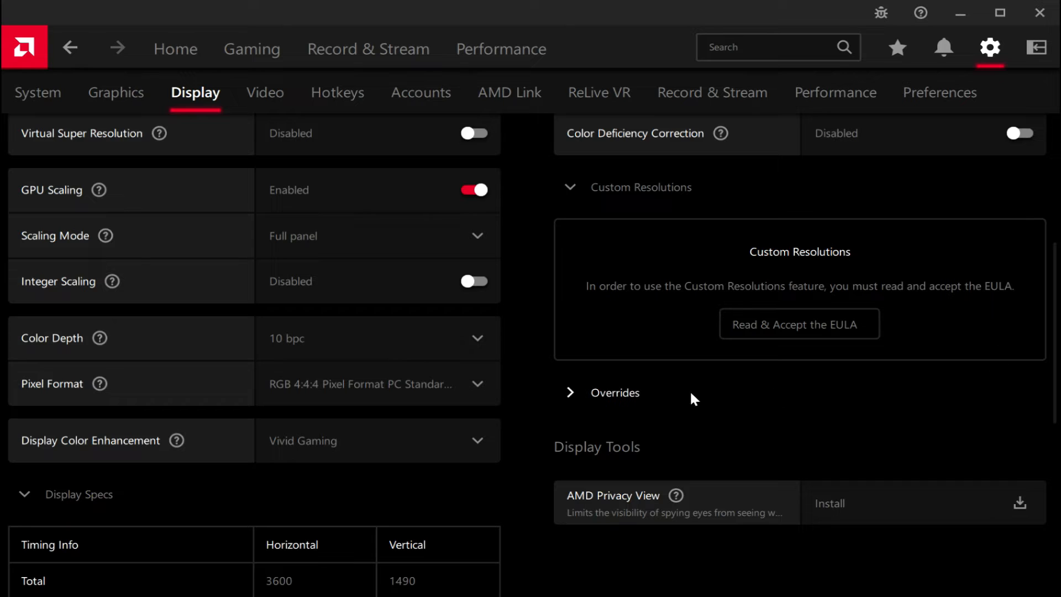
click(603, 393)
scroll(741, 375, down, 3)
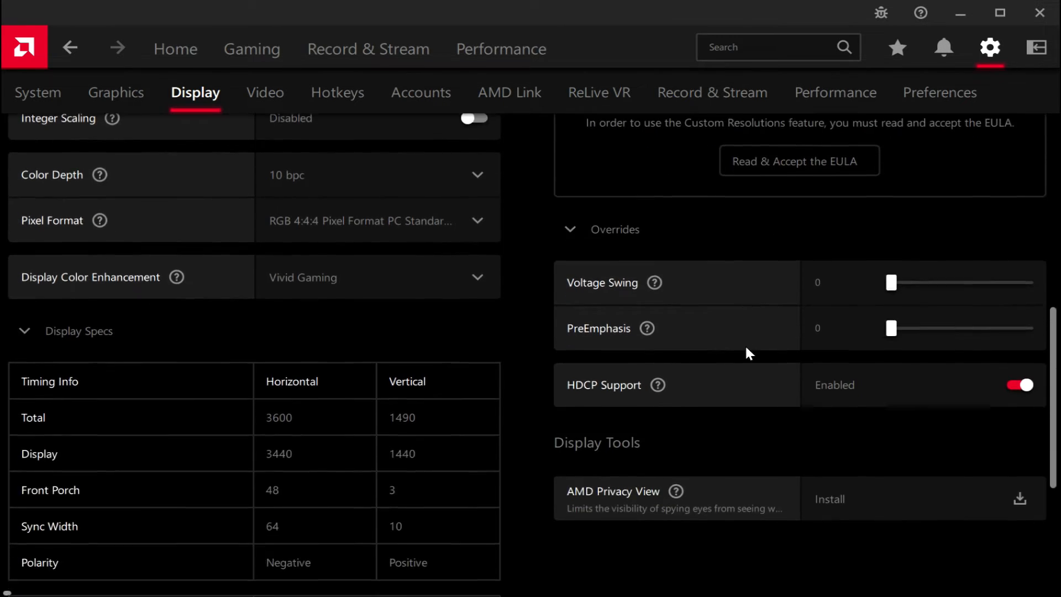
scroll(746, 351, down, 1)
scroll(677, 351, down, 1)
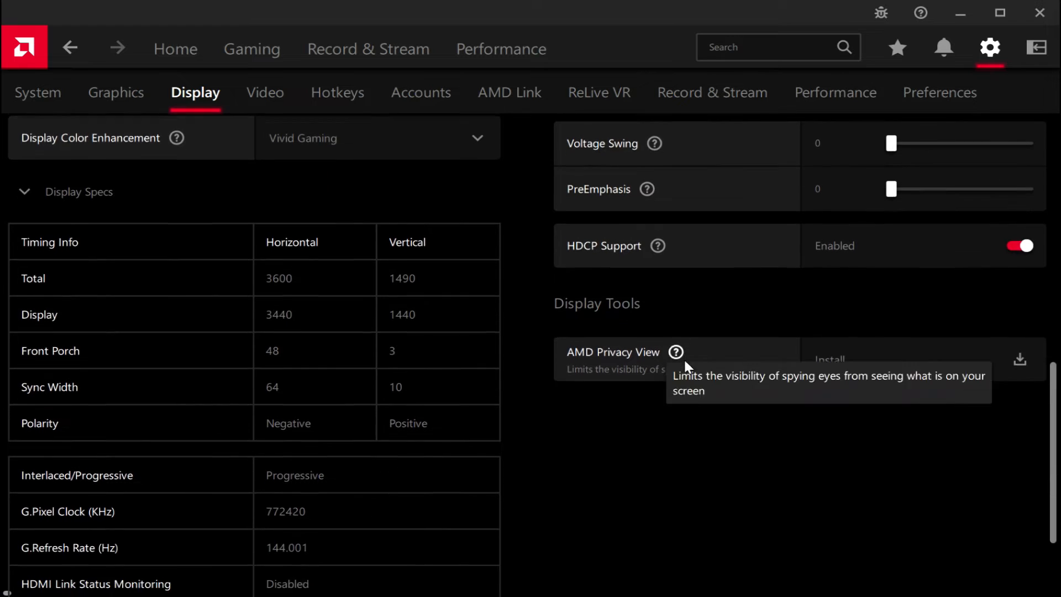
scroll(689, 433, up, 8)
Review the available video profiles and examine the general, performance, media, scene, recording, streaming and graphics hotkeys.
click(257, 94)
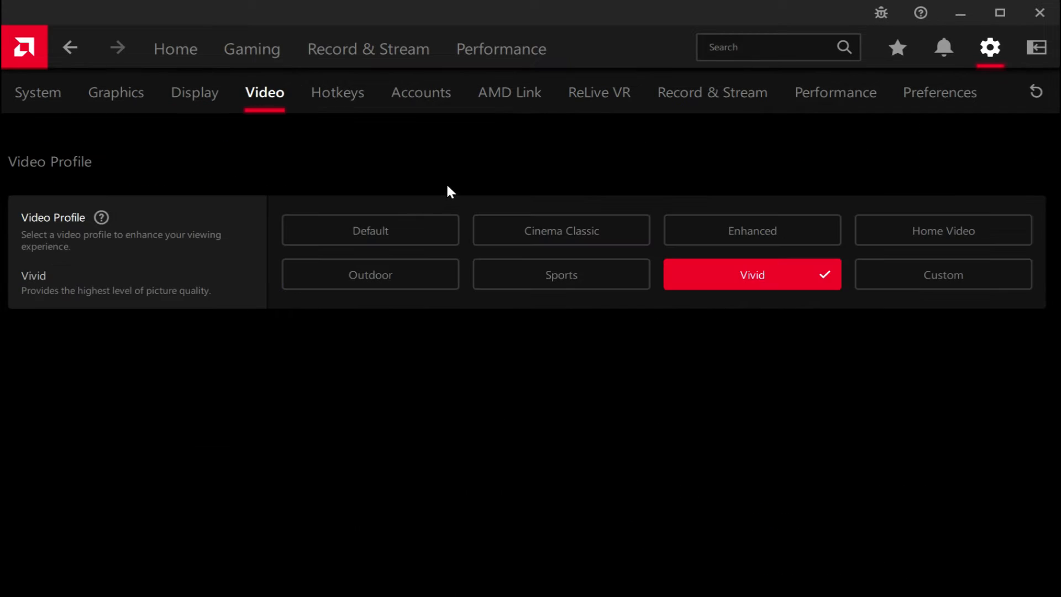
click(326, 94)
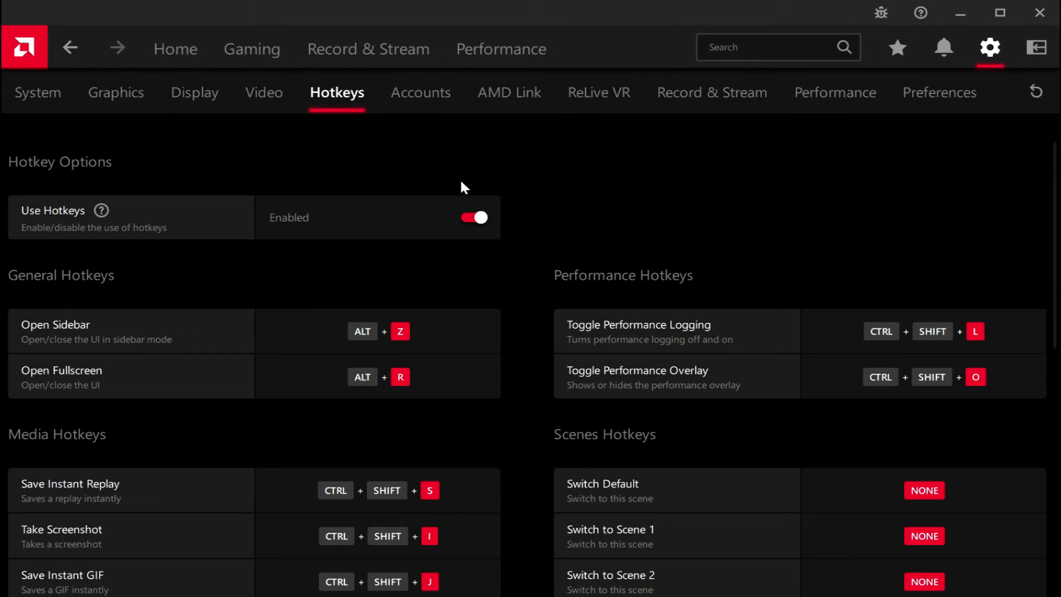
scroll(291, 390, down, 10)
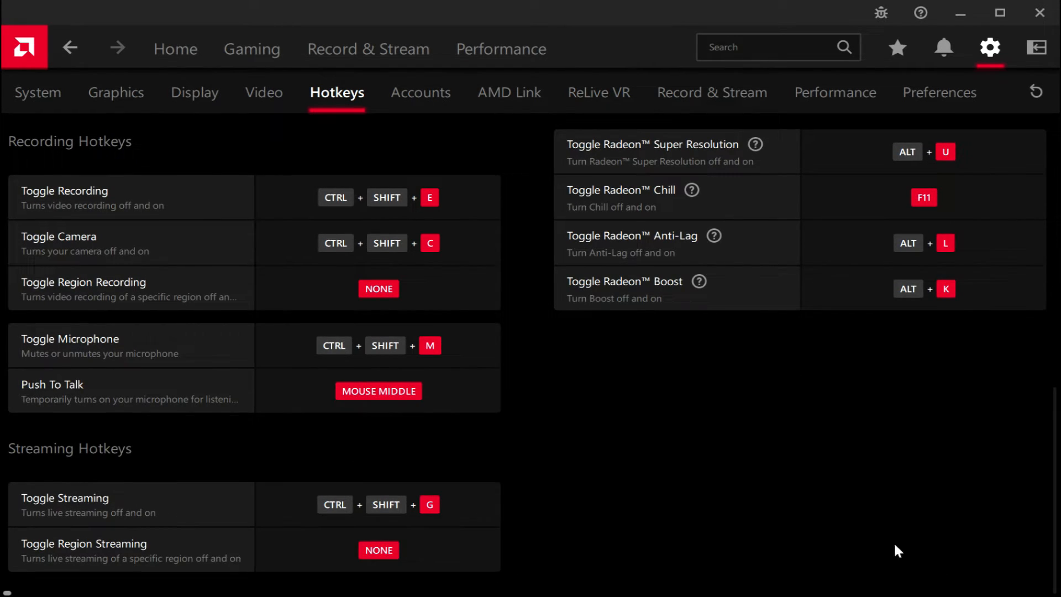
scroll(614, 405, up, 3)
scroll(614, 407, up, 4)
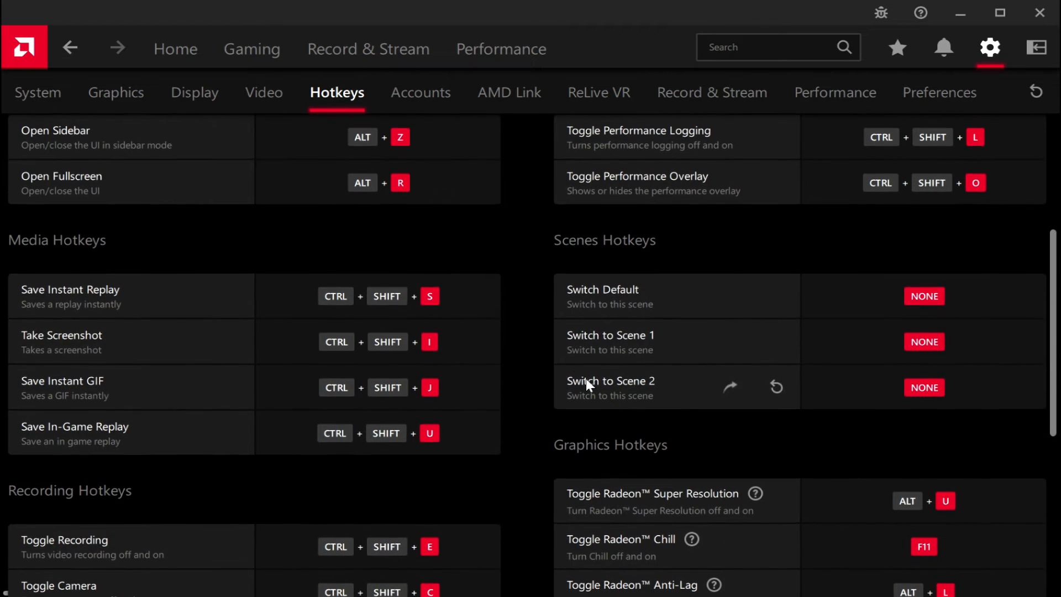
scroll(552, 442, up, 1)
scroll(540, 449, up, 3)
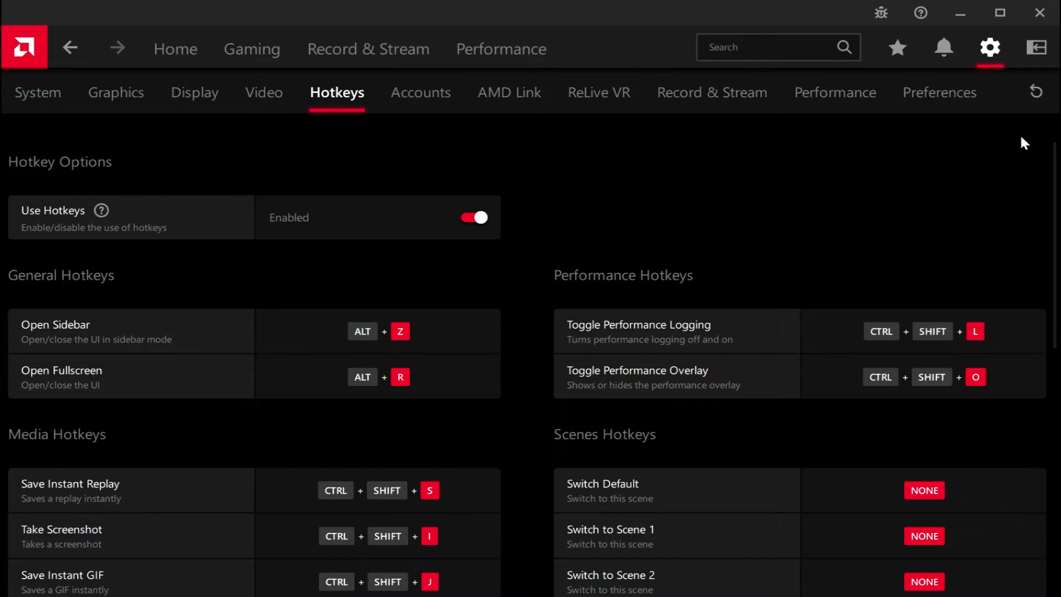
scroll(642, 497, down, 10)
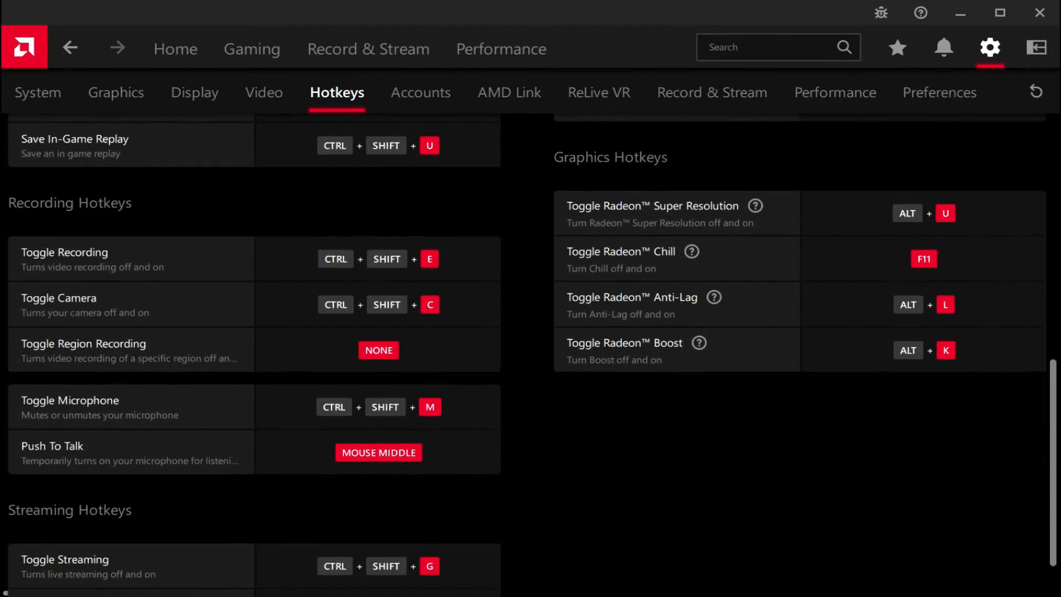
scroll(616, 535, up, 10)
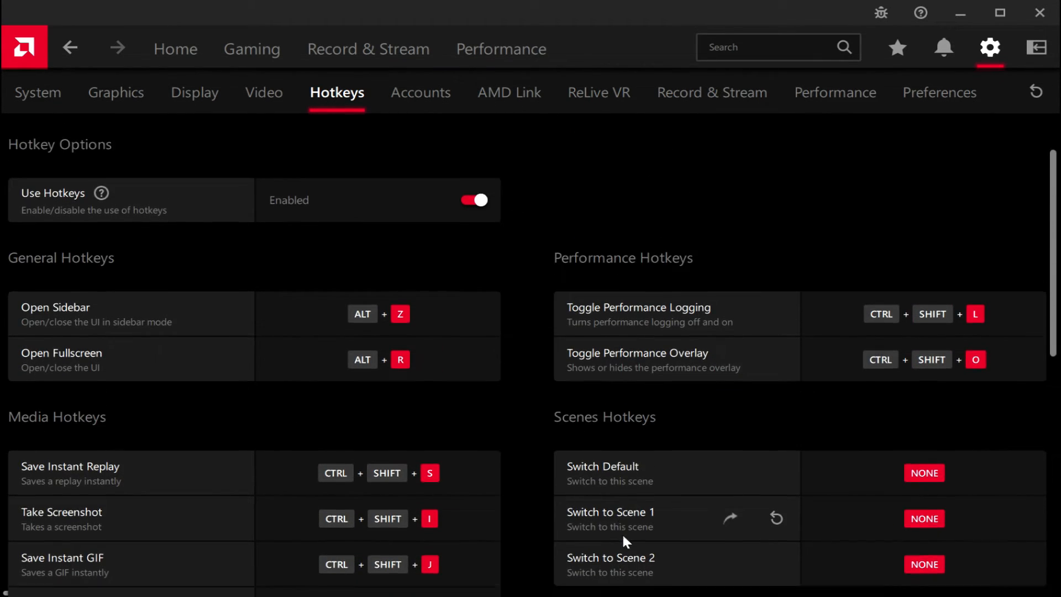
scroll(940, 475, down, 5)
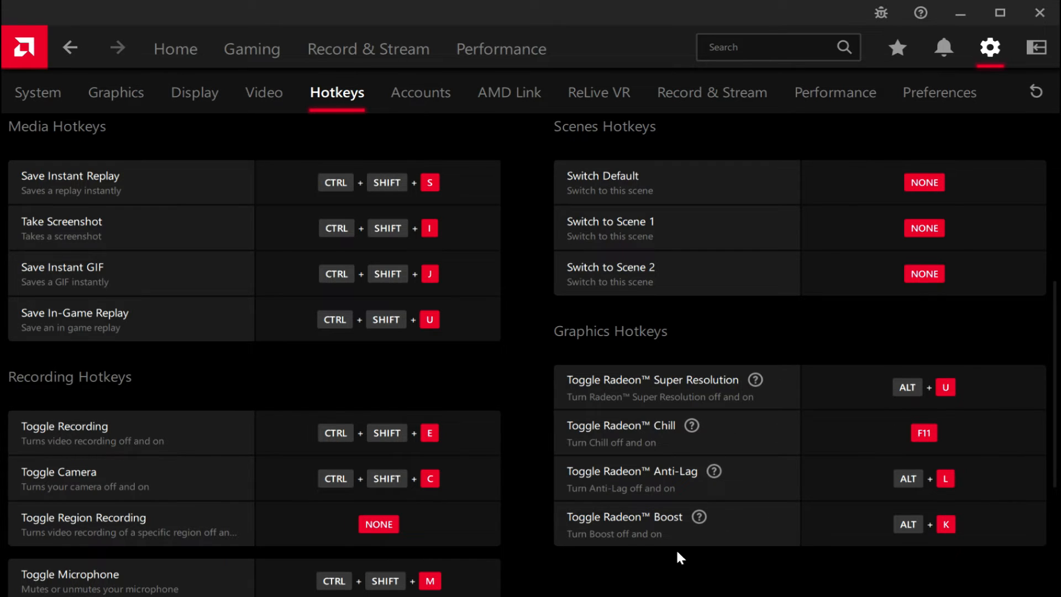
Look over the hotkey assignments again, from the general and performance hotkeys to the graphics and recording ones, including Push To Talk.
scroll(819, 425, down, 1)
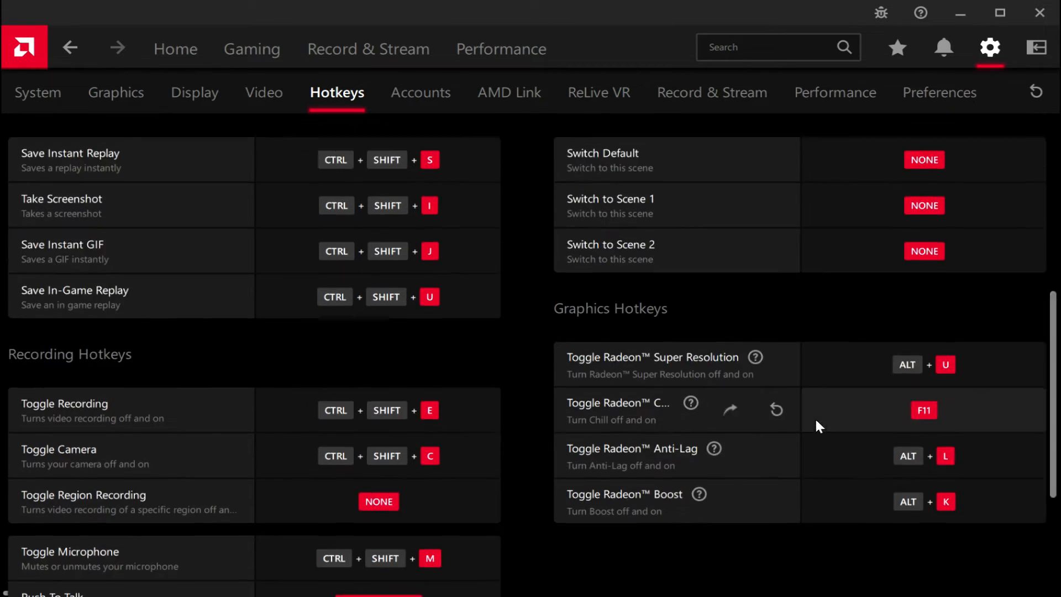
scroll(807, 421, up, 5)
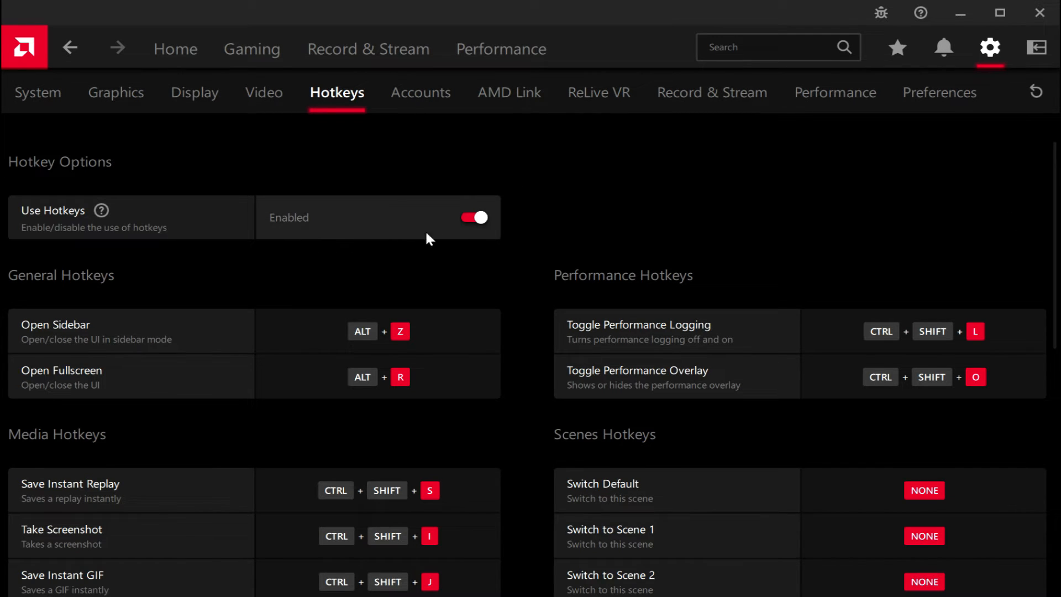
scroll(415, 537, down, 5)
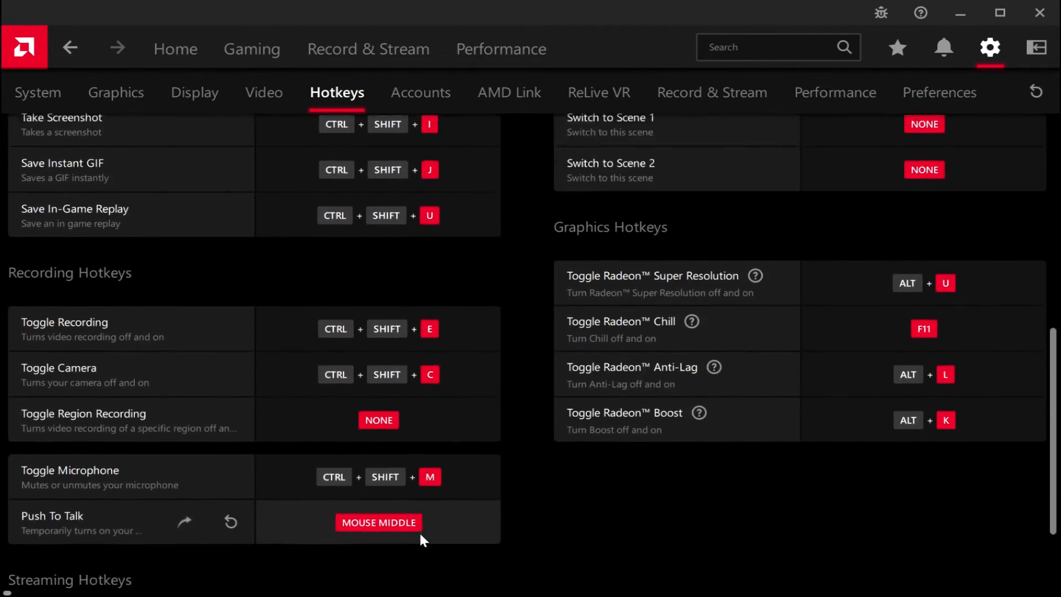
scroll(425, 532, up, 5)
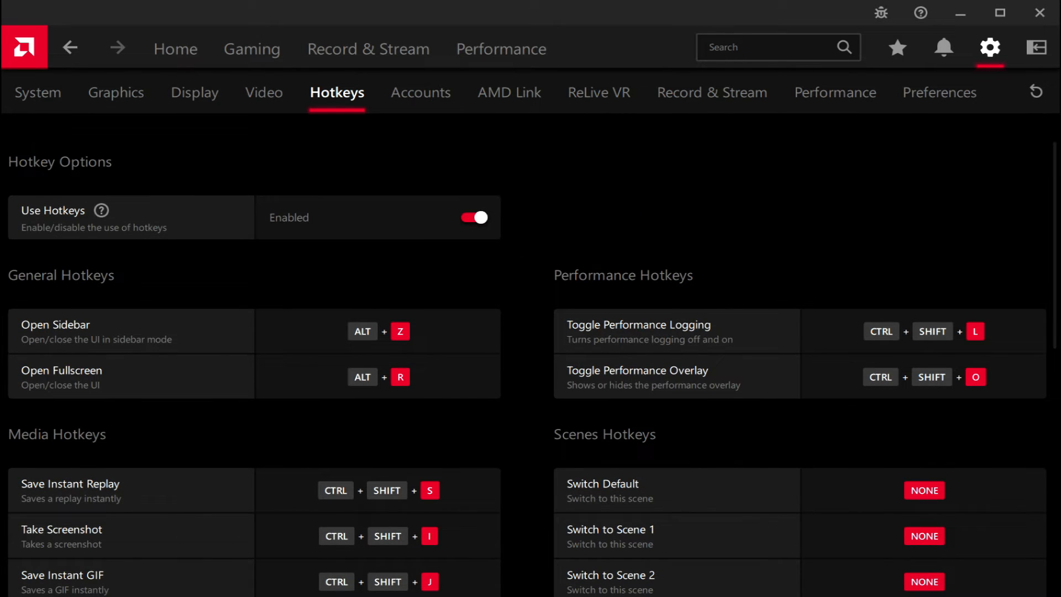
Review the connected and available streaming accounts in the settings, and check the AMD Link page.
click(432, 99)
scroll(573, 341, down, 1)
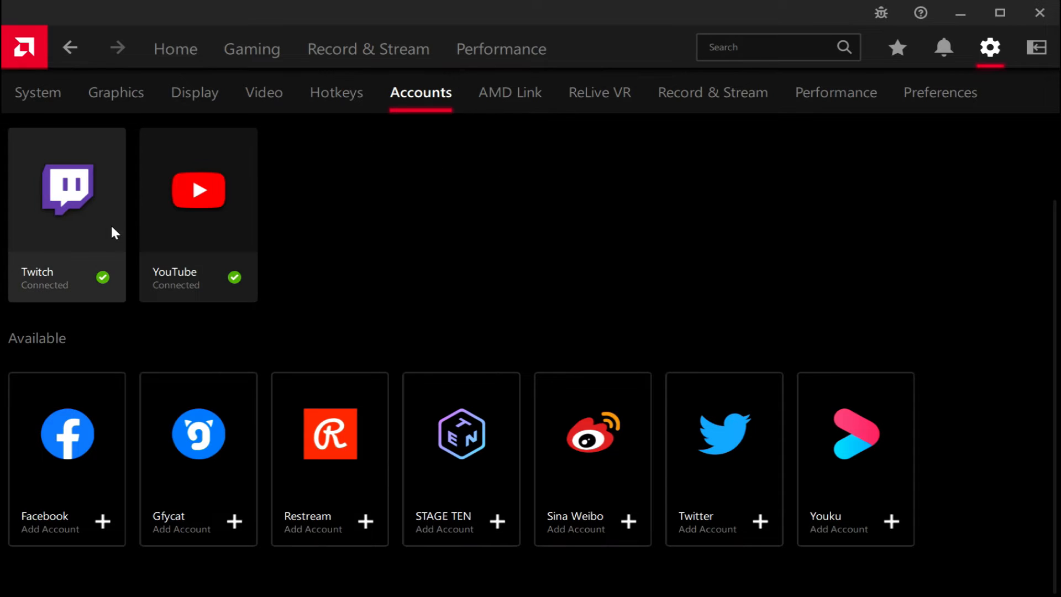
click(550, 99)
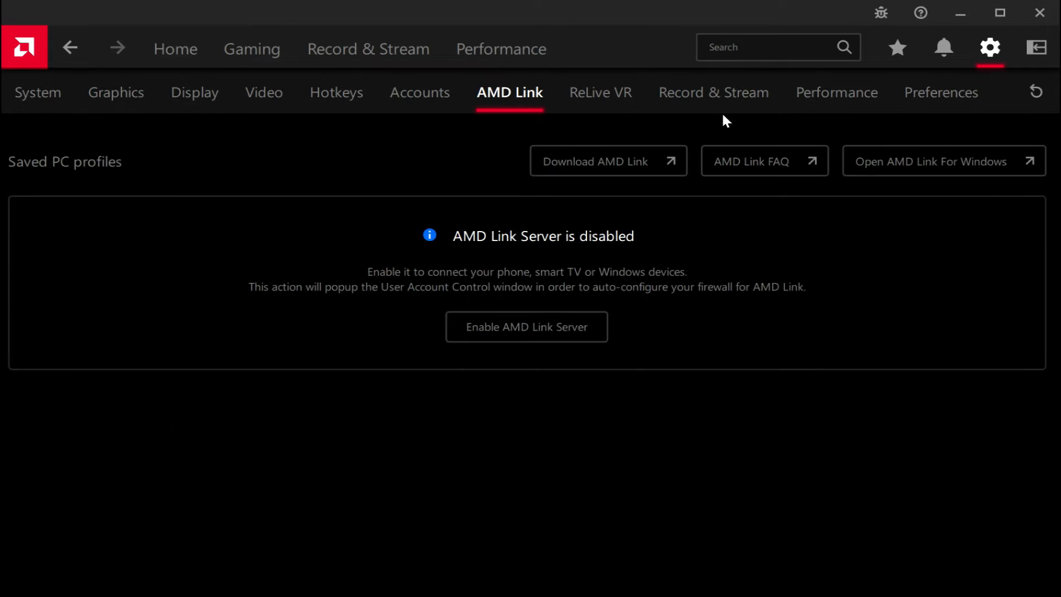
Go to the Record & Stream settings and survey the recording, live streaming and media options.
click(713, 93)
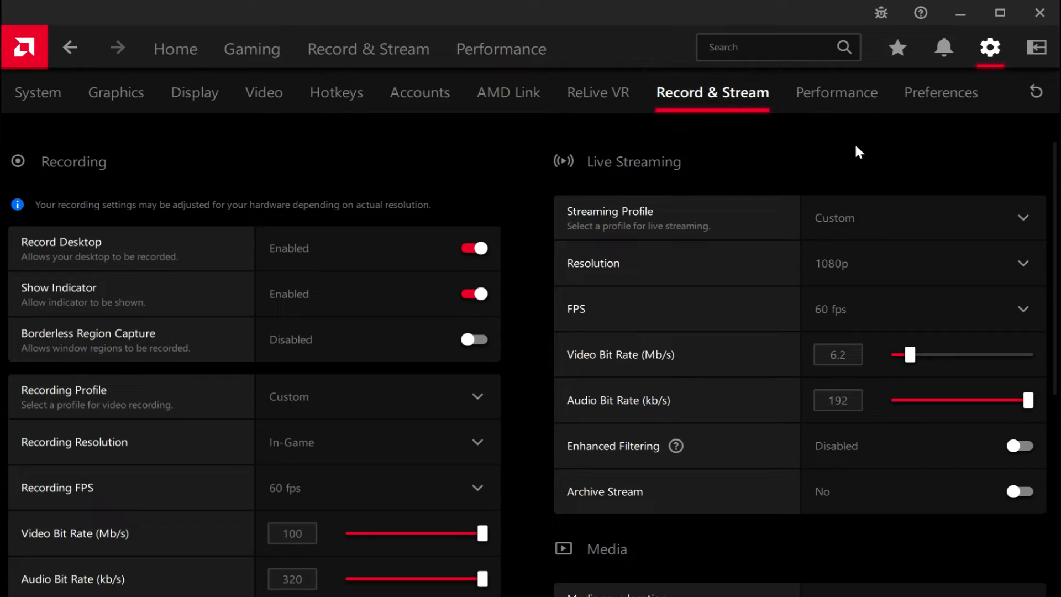
scroll(334, 169, down, 5)
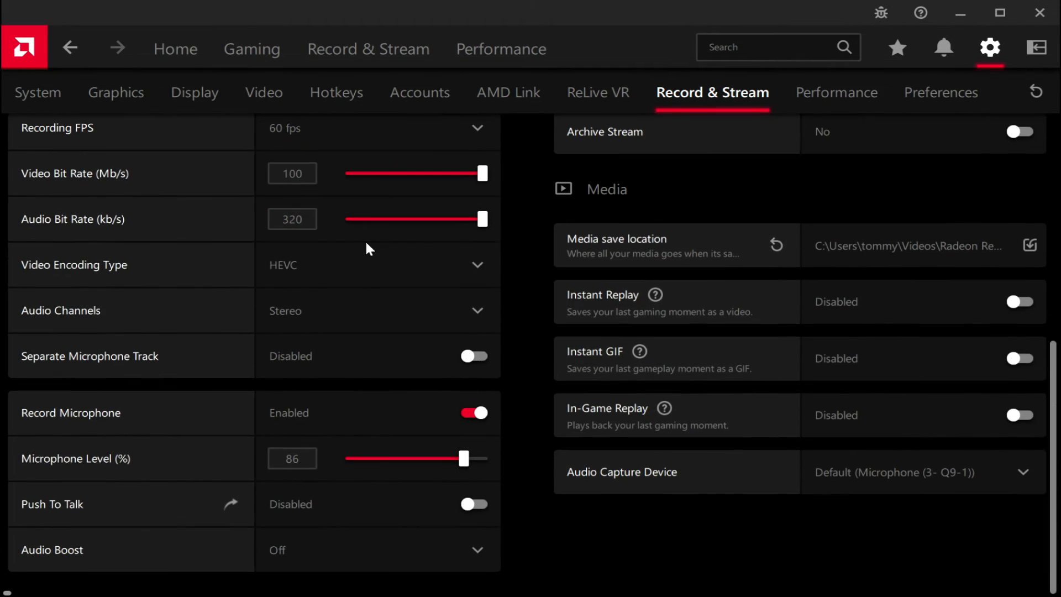
scroll(525, 436, up, 5)
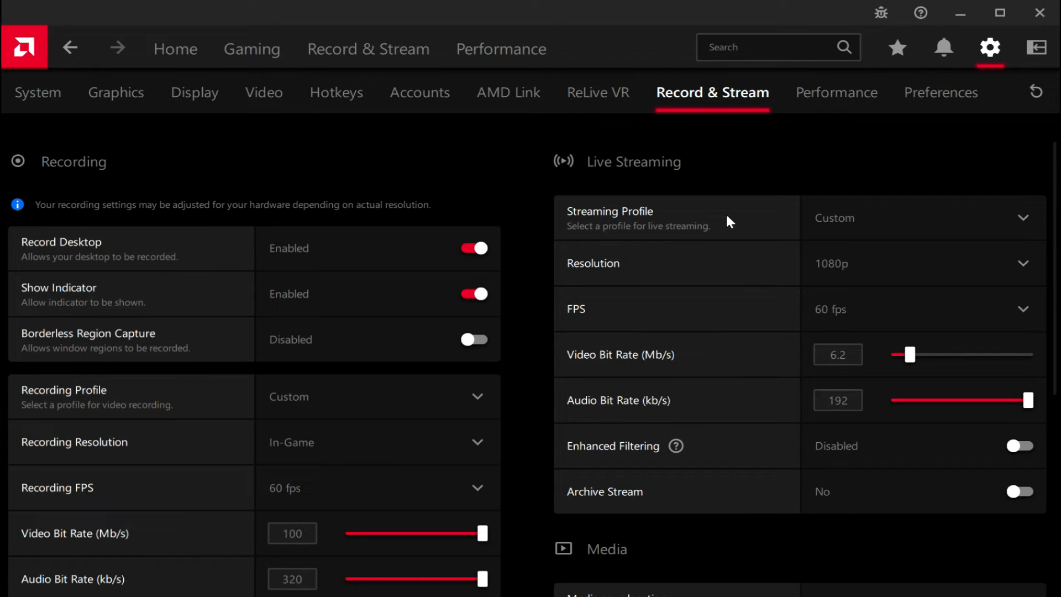
scroll(772, 238, down, 5)
scroll(433, 315, up, 5)
scroll(276, 172, down, 2)
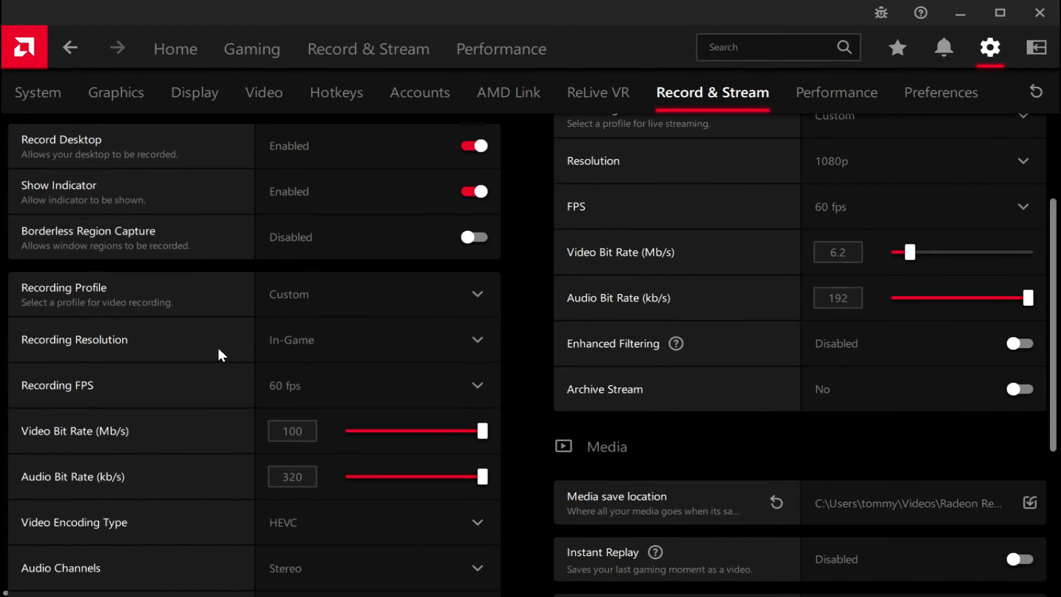
Examine the recording options from Record Desktop through the profile, resolution, FPS and bit rates, and view the available video encoding types.
scroll(221, 356, up, 2)
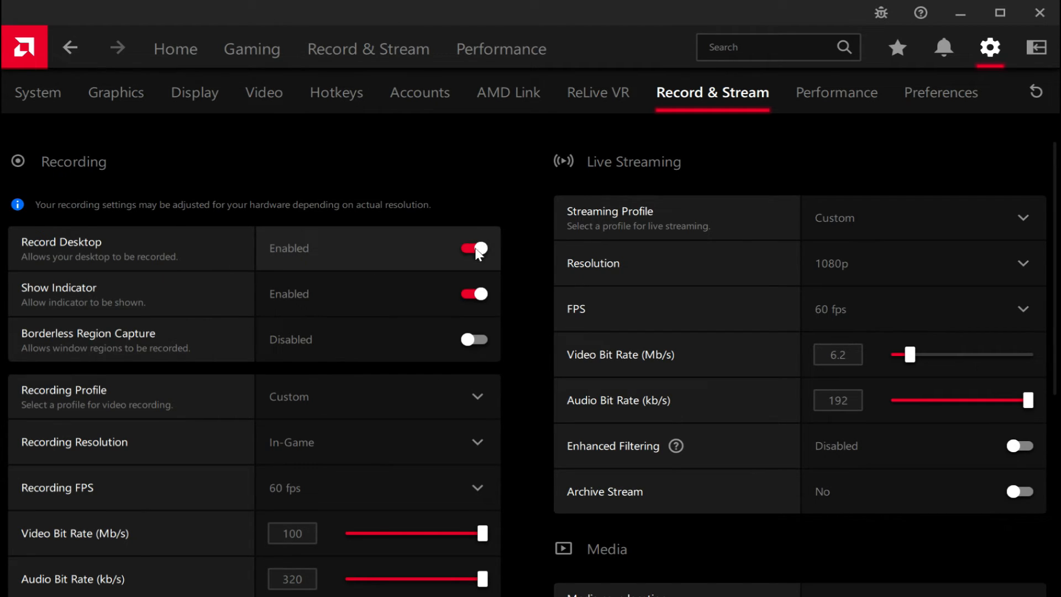
scroll(223, 300, down, 2)
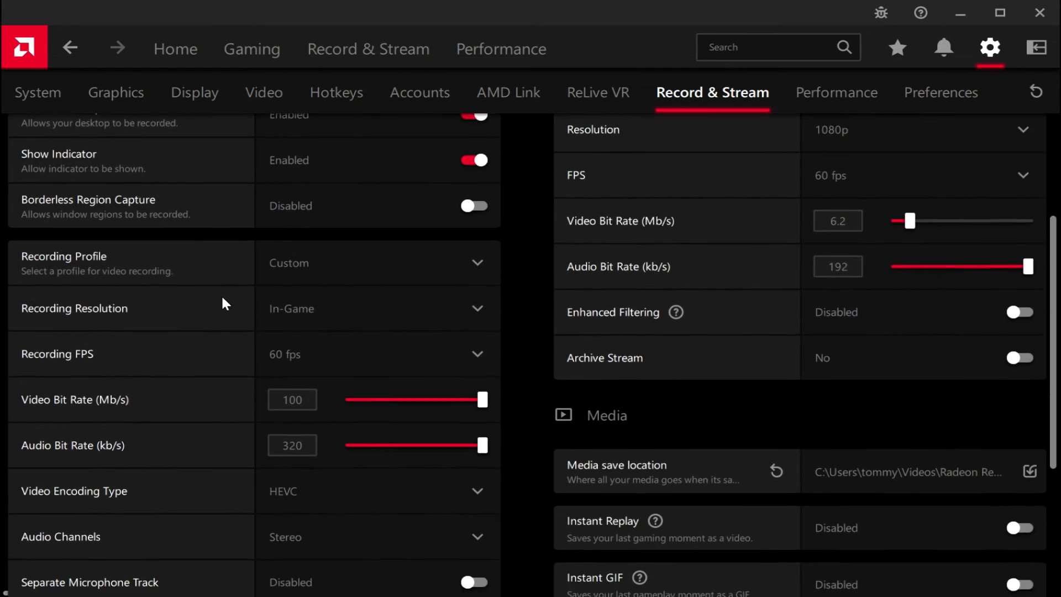
scroll(132, 254, up, 1)
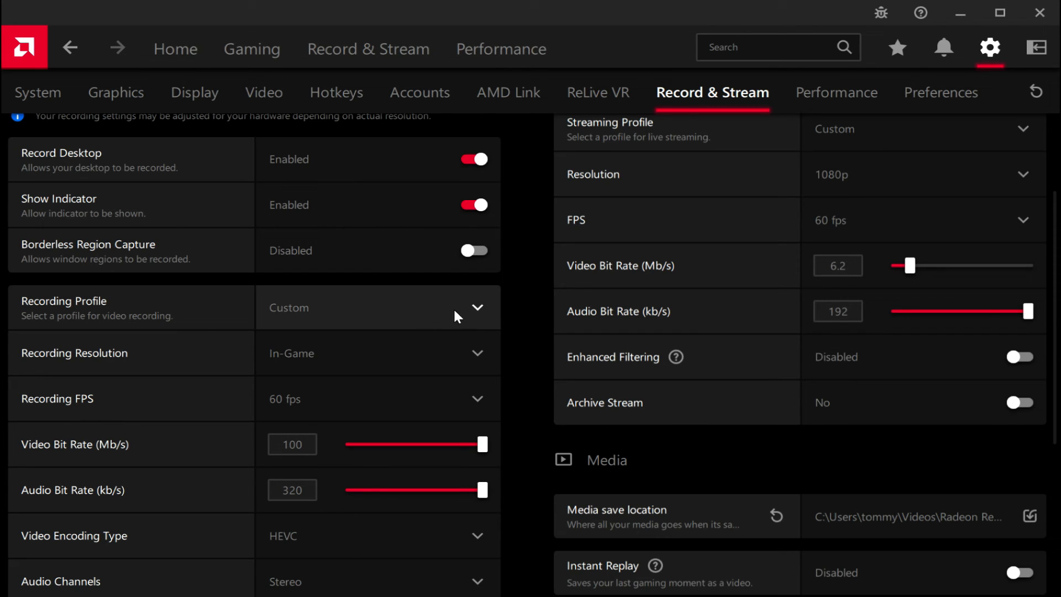
scroll(453, 307, down, 2)
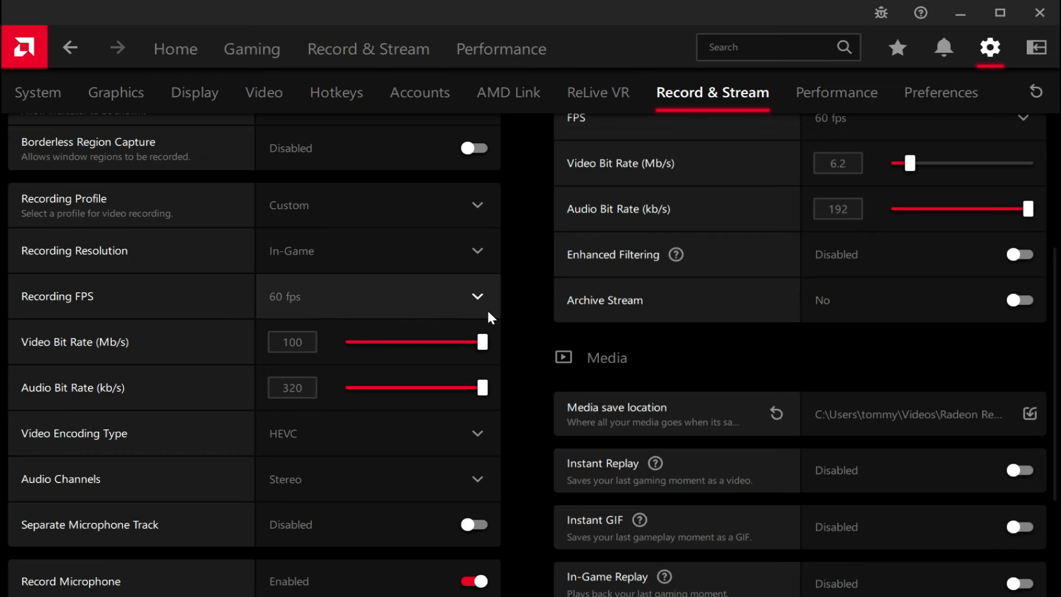
scroll(203, 319, down, 3)
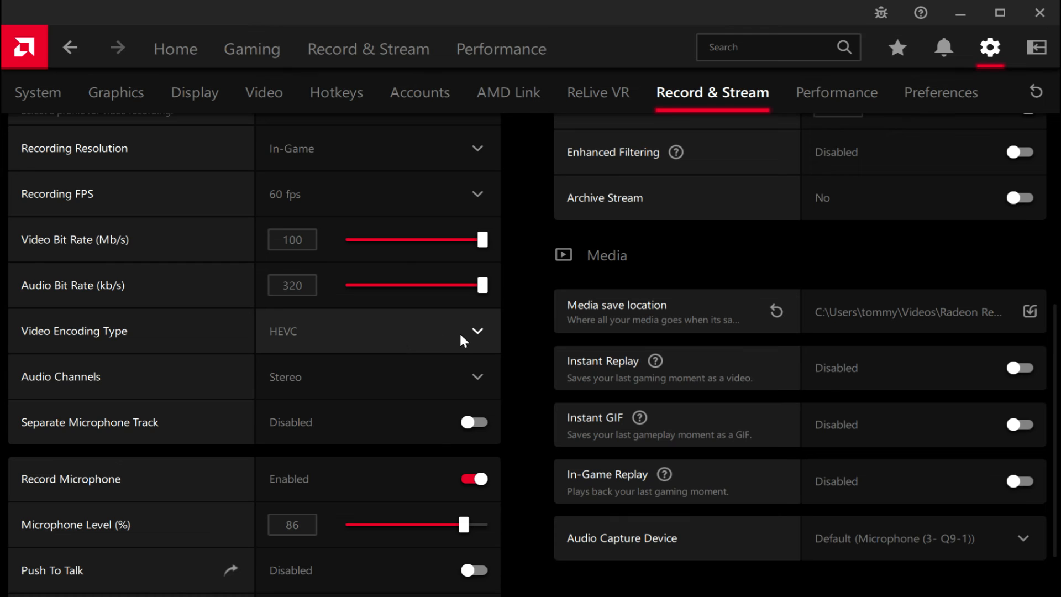
click(475, 330)
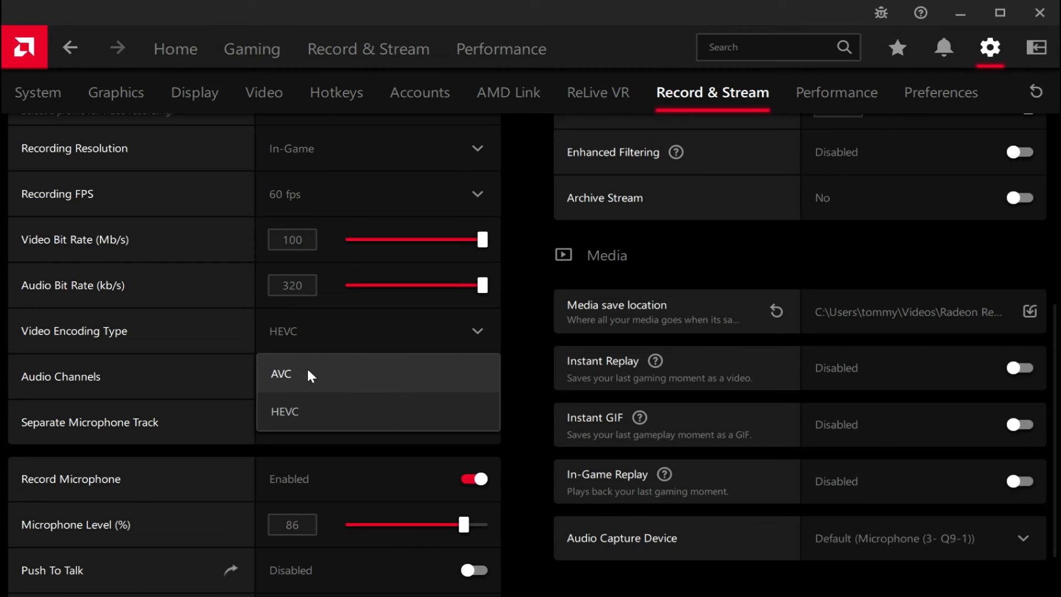
click(476, 330)
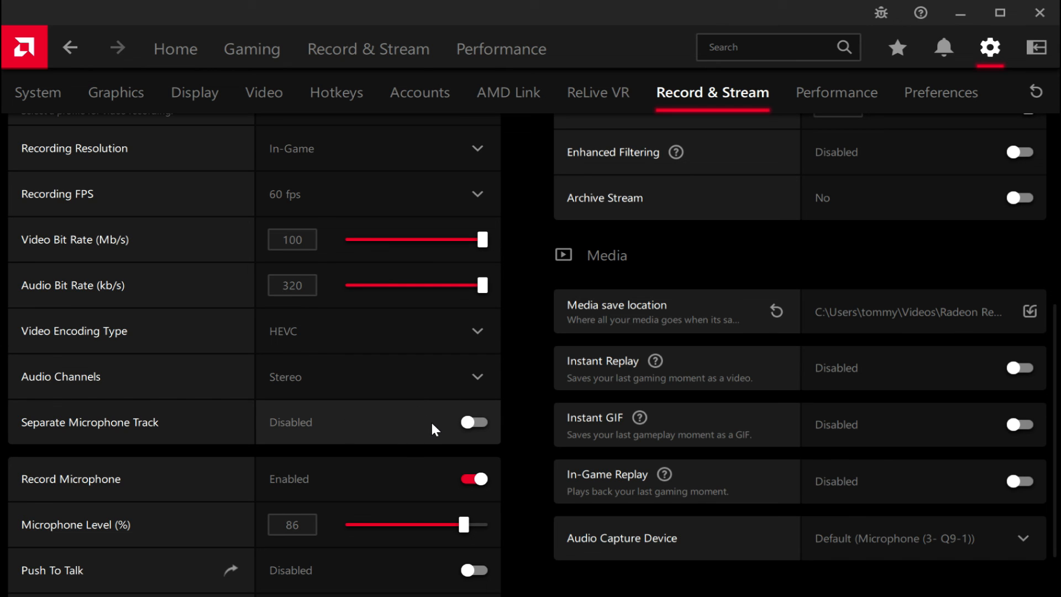
View the available Audio Boost levels without changing the selection, and look over the microphone, media and live streaming settings.
scroll(434, 425, down, 2)
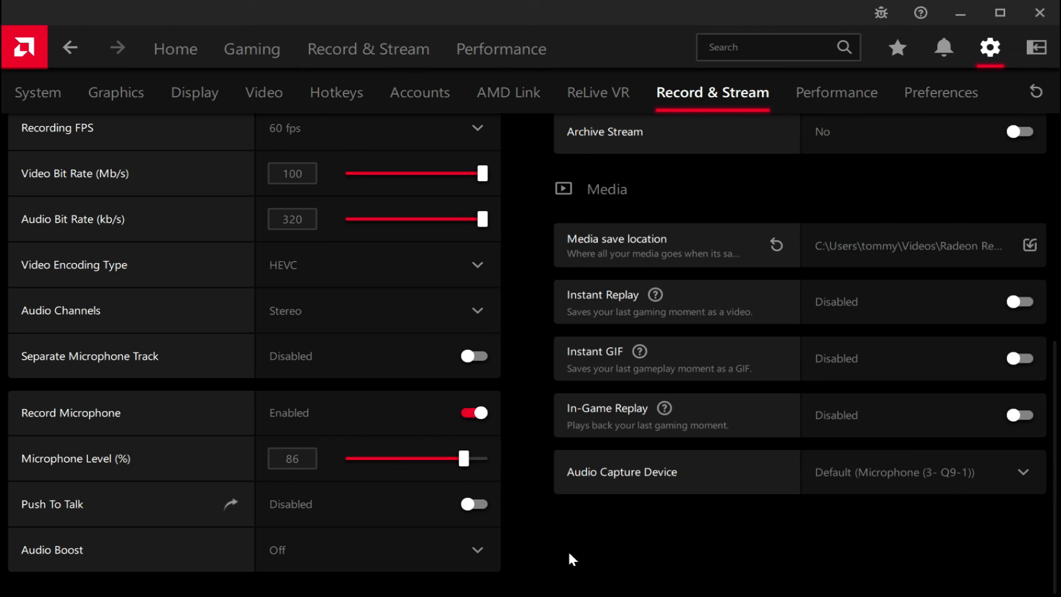
click(476, 542)
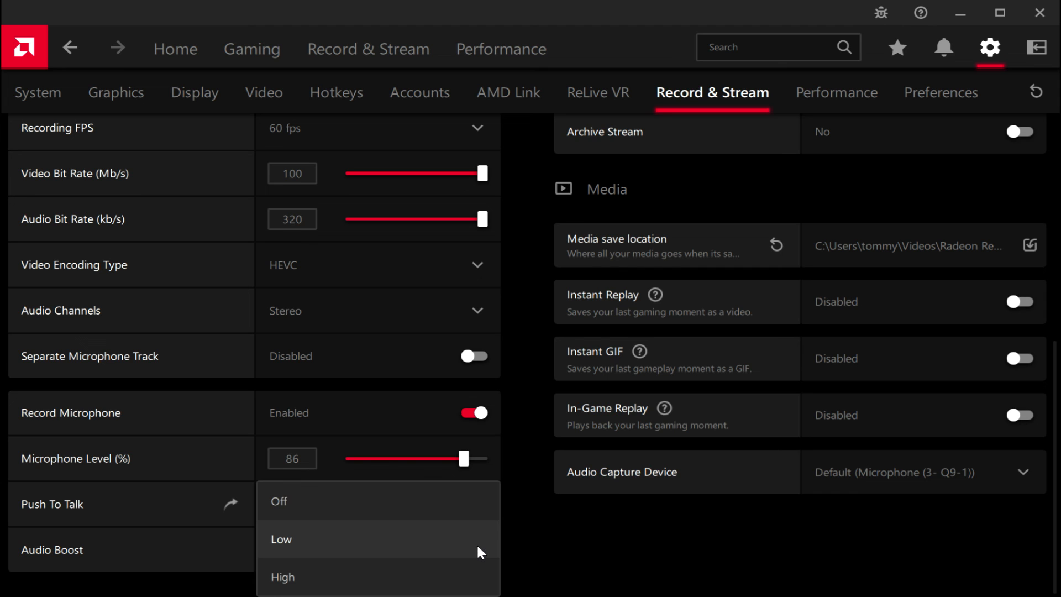
click(462, 487)
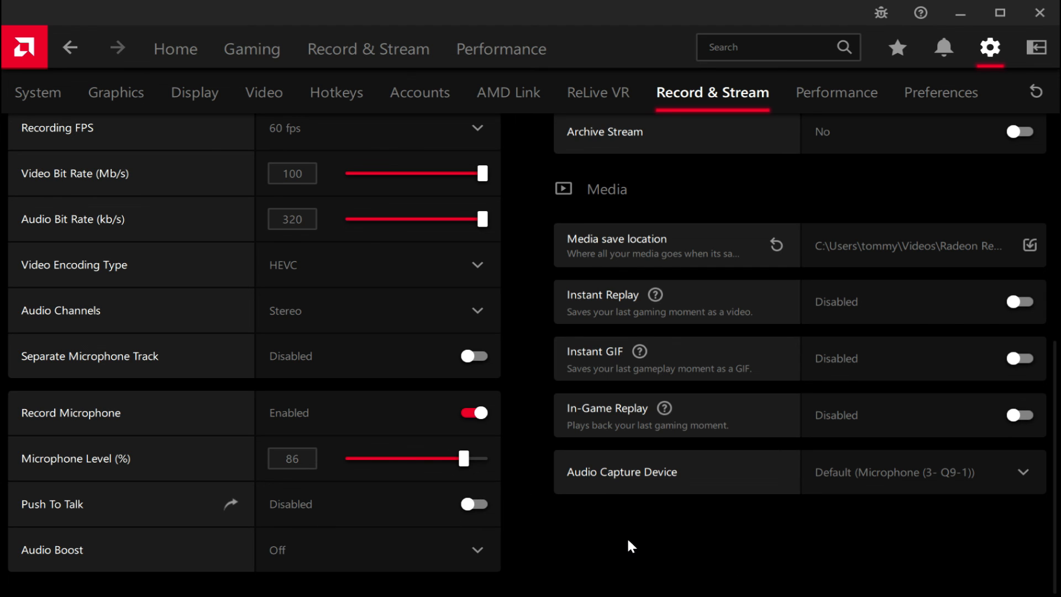
scroll(628, 540, up, 5)
scroll(442, 504, down, 5)
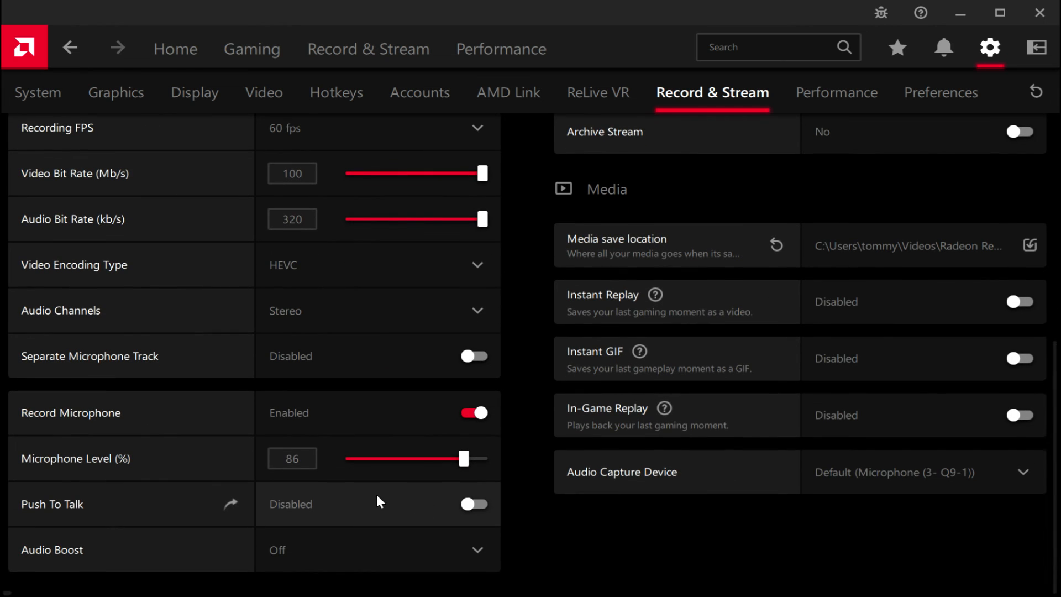
scroll(792, 536, up, 5)
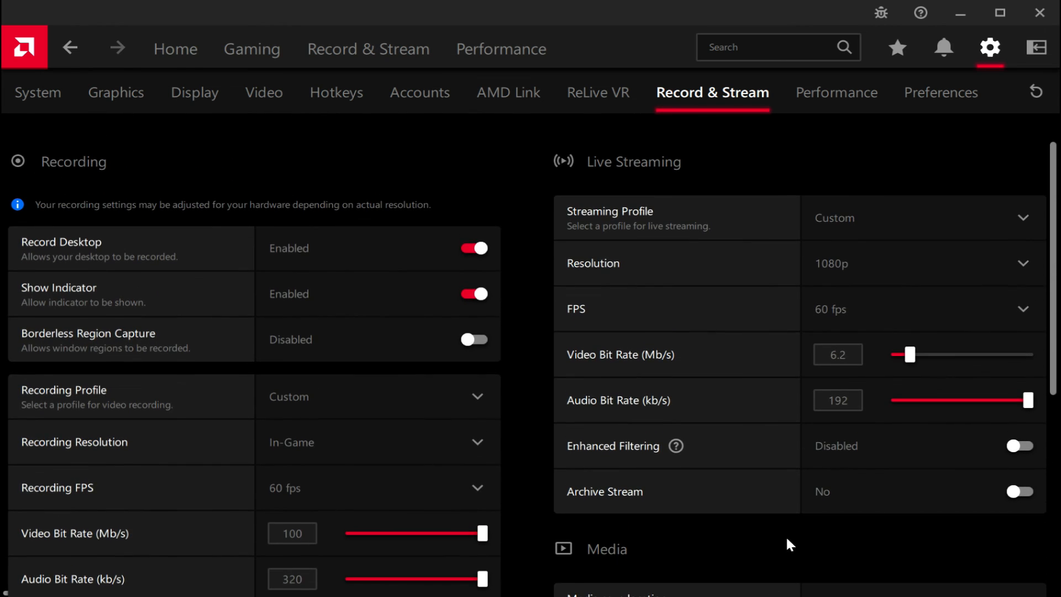